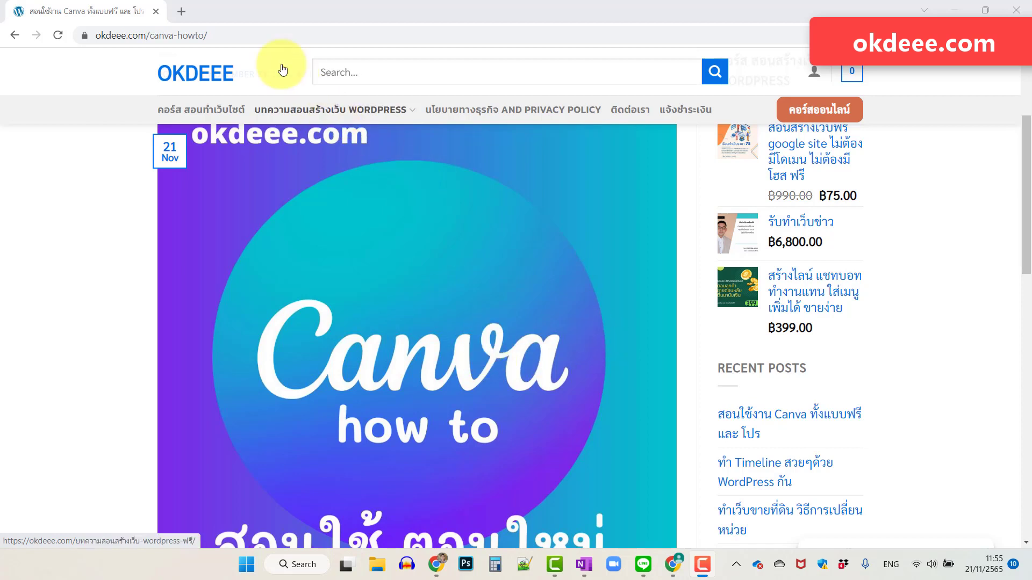
# Load canva.com in a new Chrome tab.
pyautogui.click(183, 11)
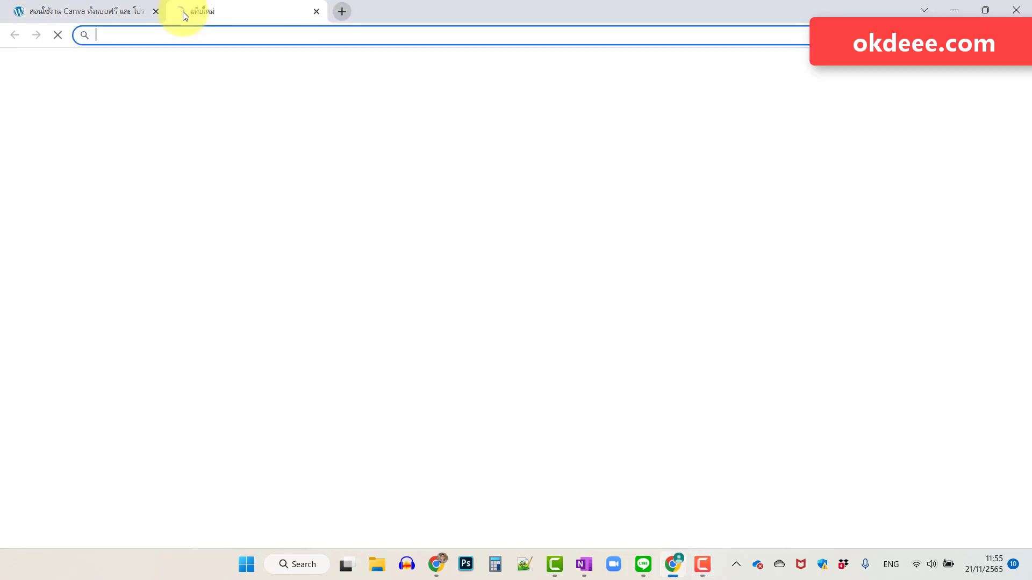
pyautogui.click(267, 36)
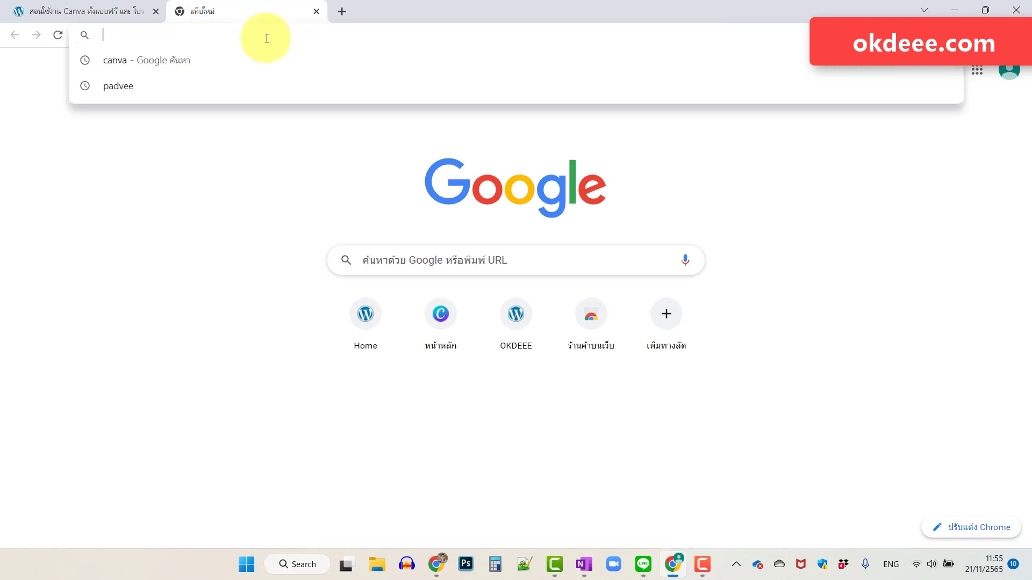
pyautogui.write('ca')
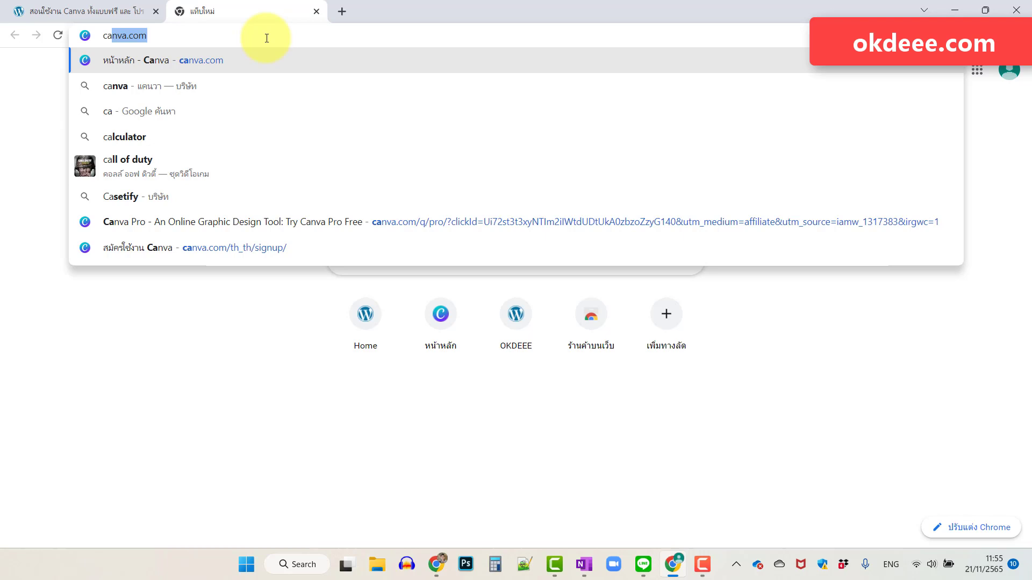
pyautogui.write('nva.com')
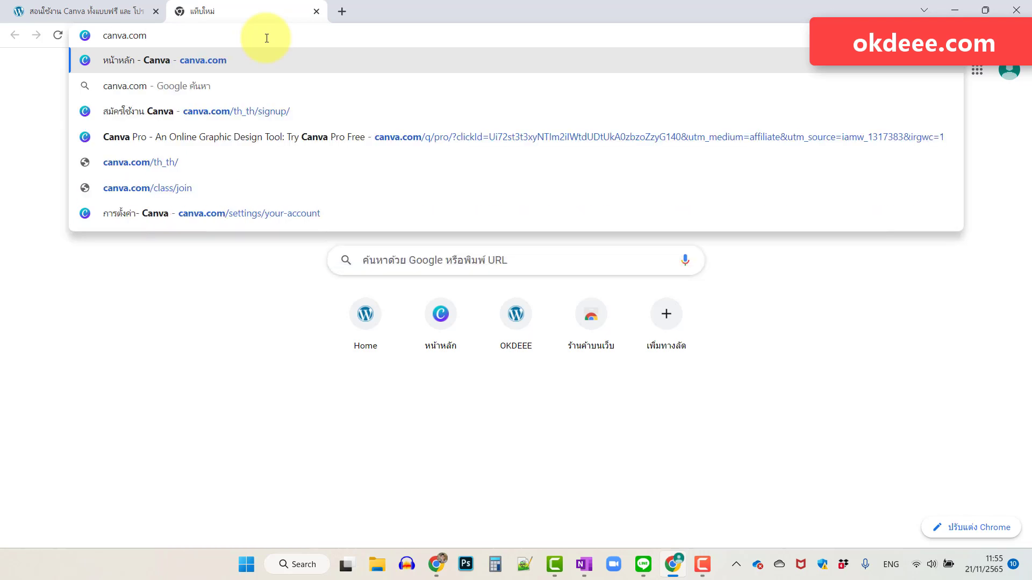
pyautogui.press('Return')
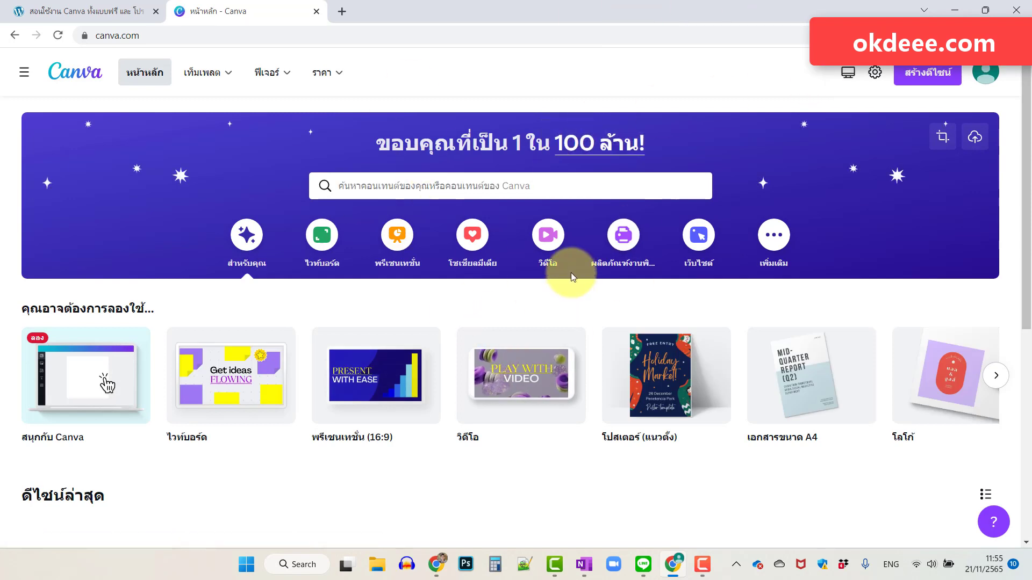
pyautogui.click(991, 79)
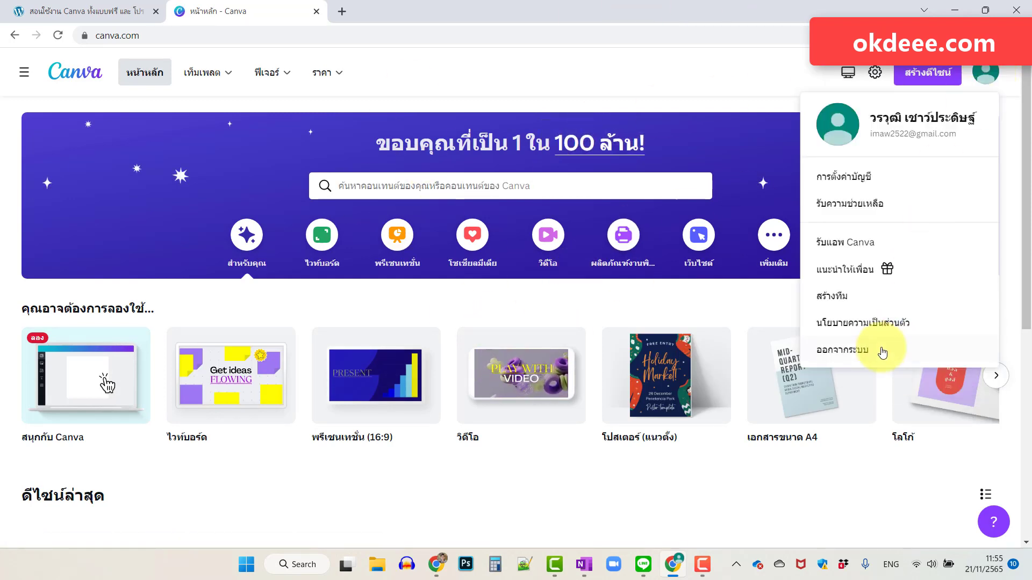
pyautogui.click(846, 350)
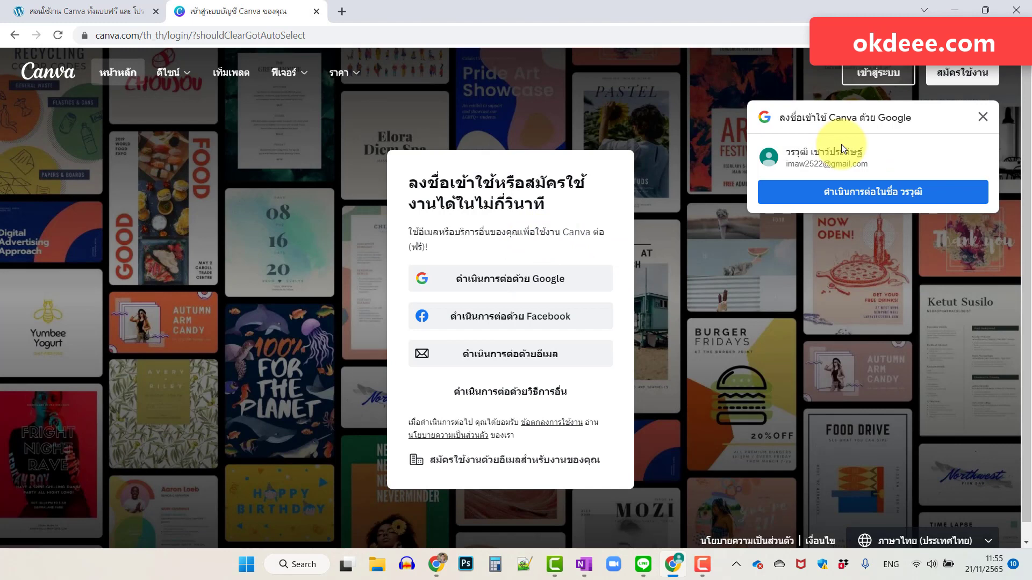
pyautogui.click(880, 200)
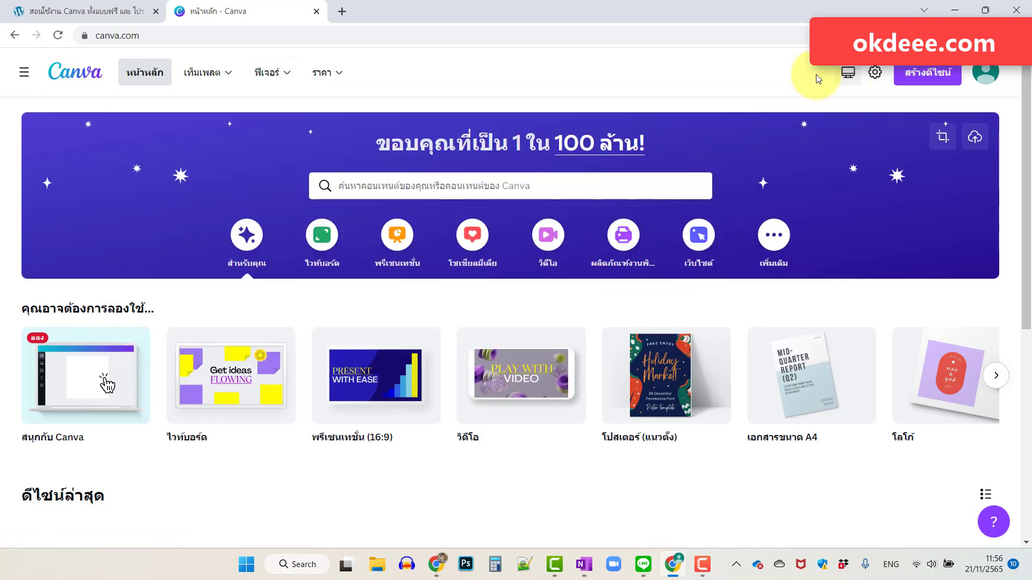
# Upload IMG_20220327_074840.jpg from Pictures as the account's profile photo in settings.
pyautogui.click(875, 73)
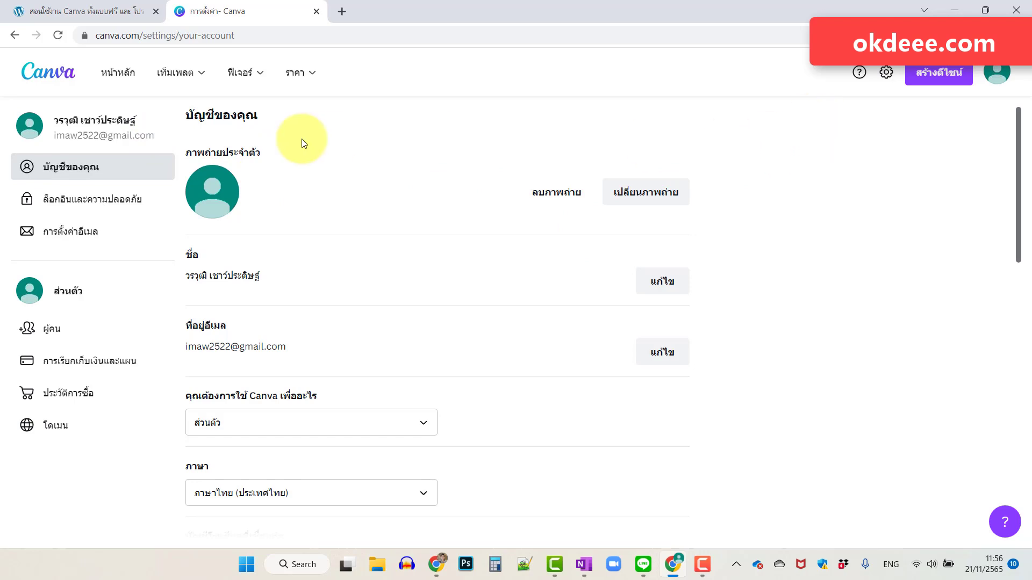
pyautogui.click(211, 190)
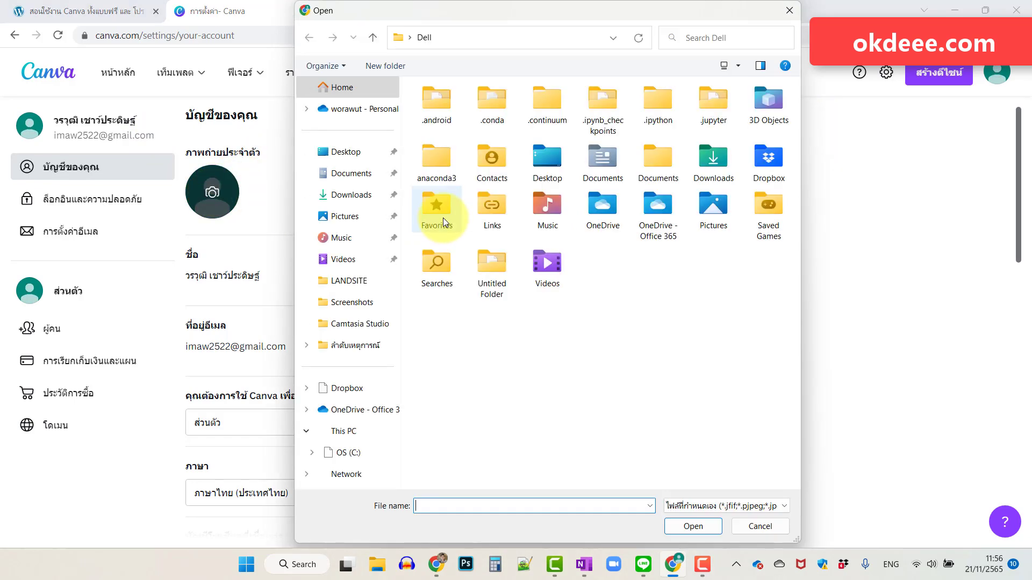
pyautogui.click(344, 216)
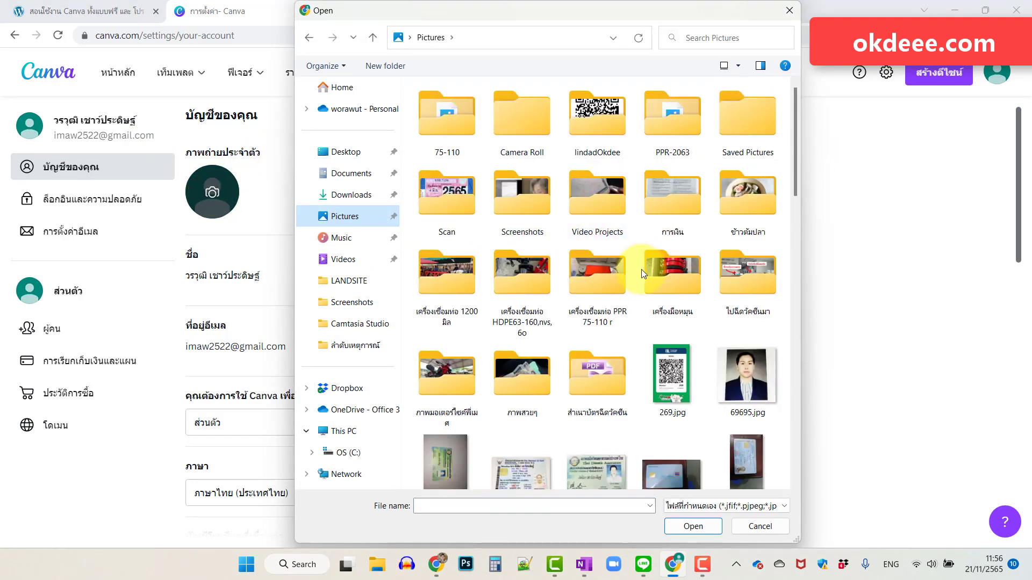
pyautogui.scroll(-10, 643, 277)
pyautogui.scroll(-10, 646, 286)
pyautogui.scroll(5, 646, 286)
pyautogui.scroll(3, 645, 286)
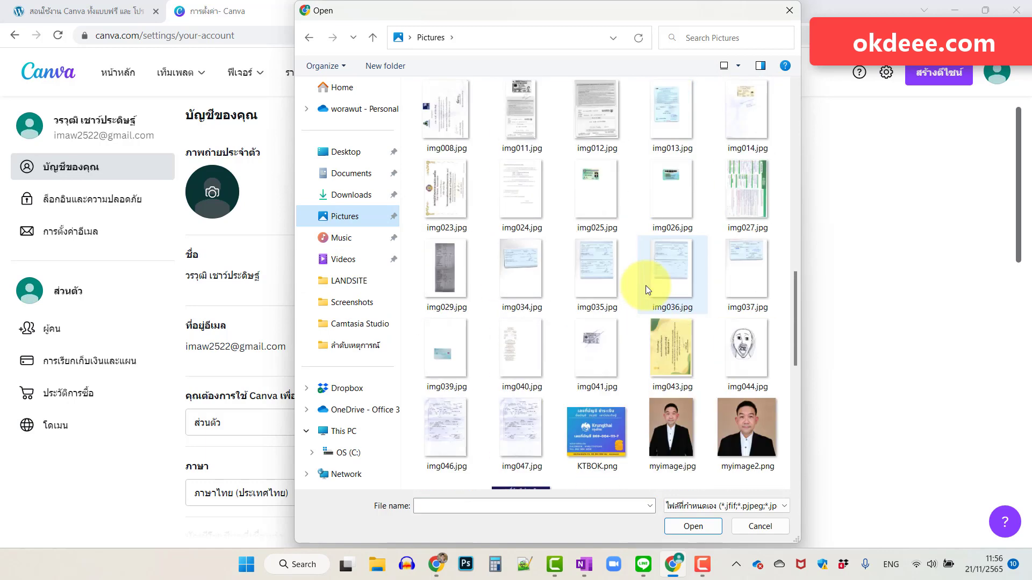
pyautogui.scroll(3, 646, 286)
pyautogui.click(598, 205)
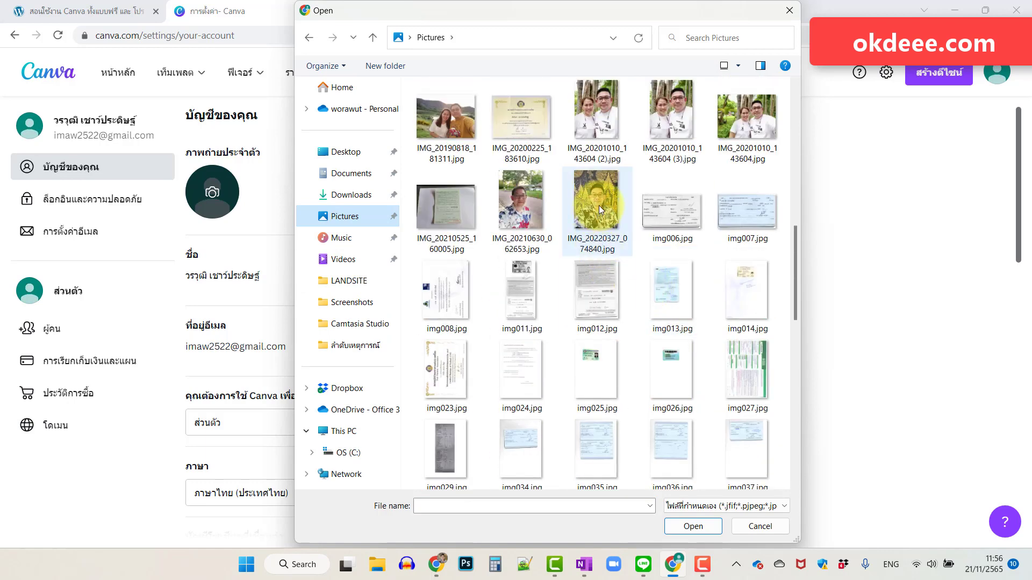
pyautogui.click(695, 532)
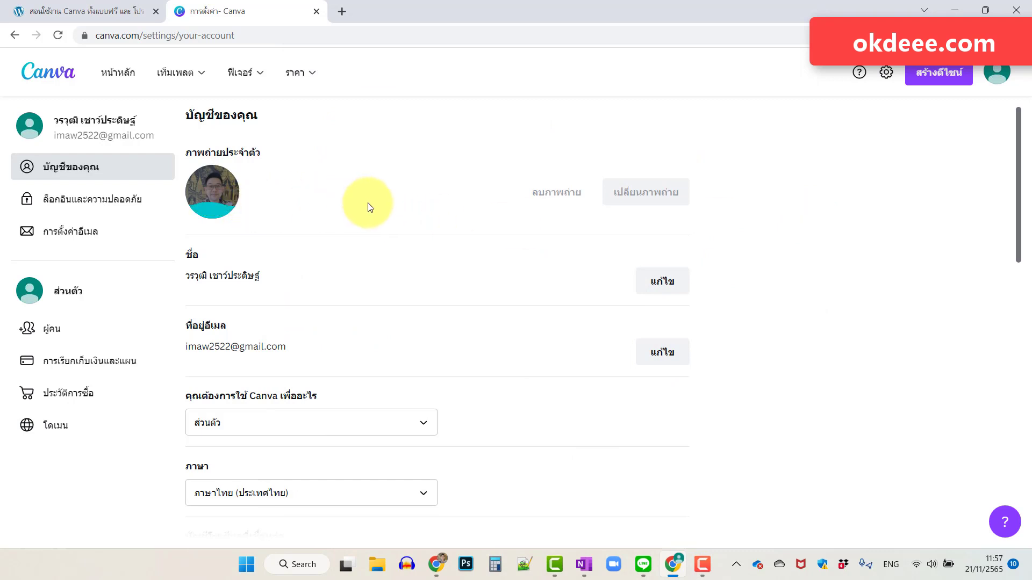
pyautogui.click(561, 189)
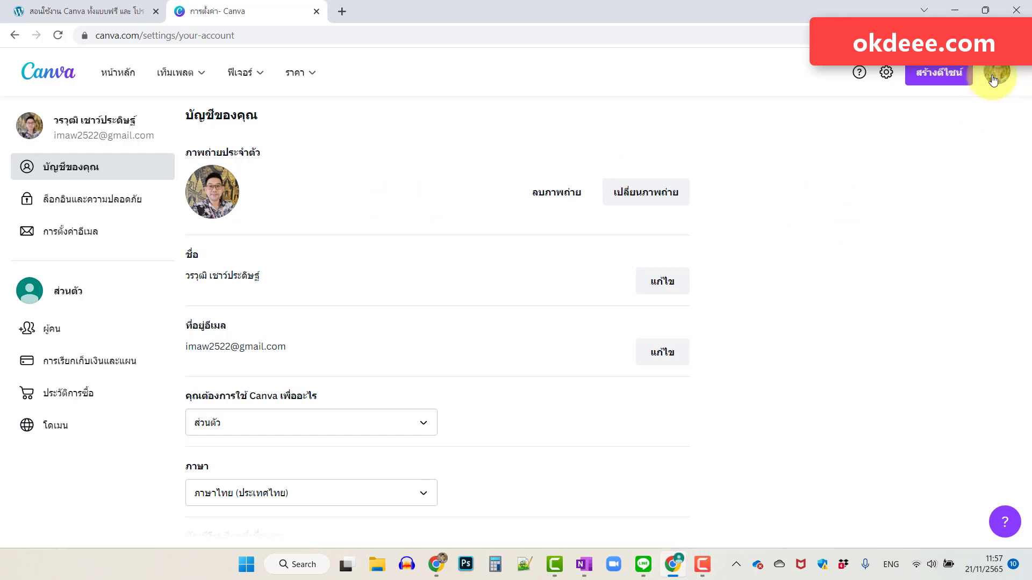
pyautogui.scroll(-1, 452, 258)
pyautogui.scroll(-3, 565, 260)
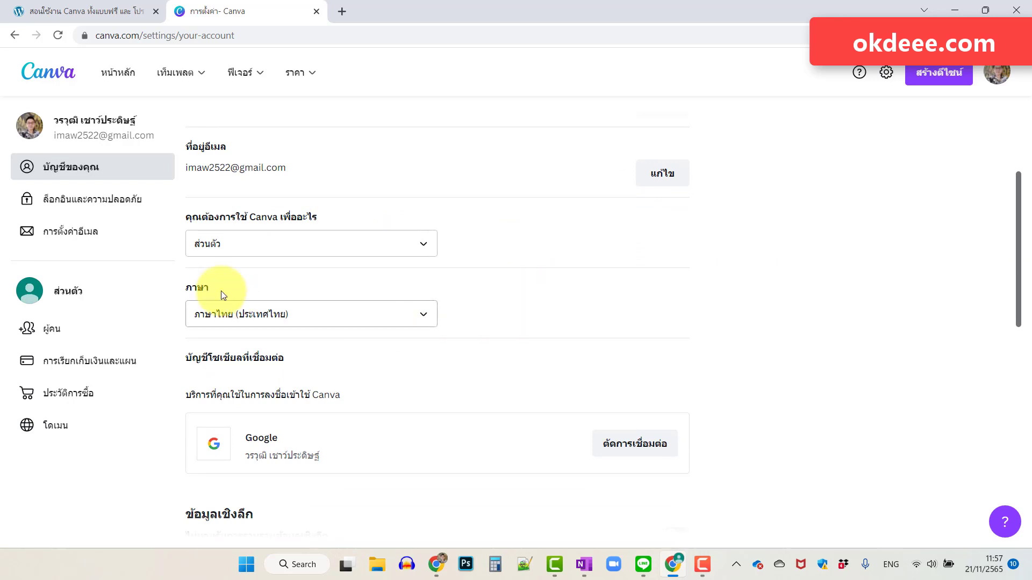
pyautogui.click(419, 314)
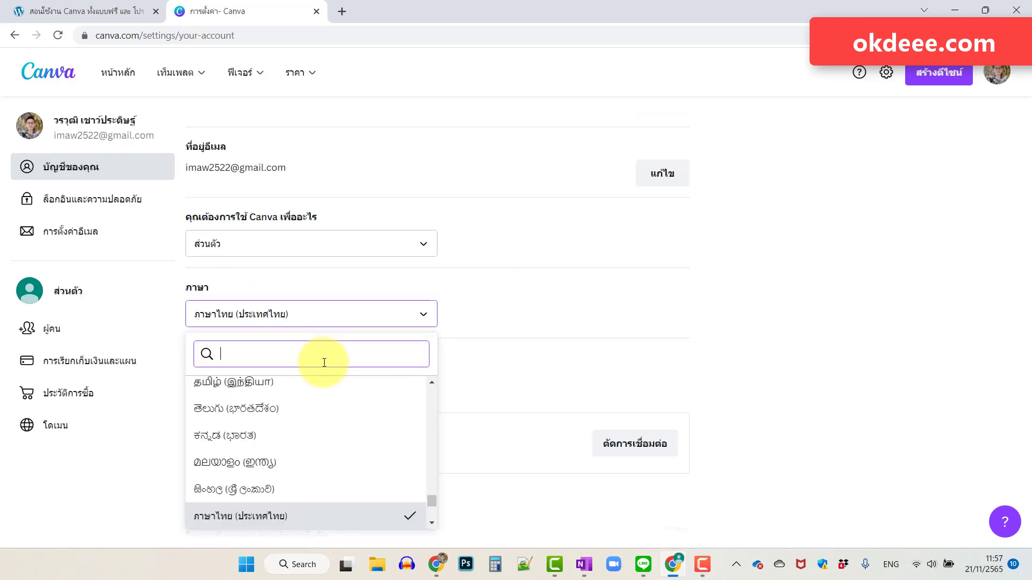
pyautogui.write('e')
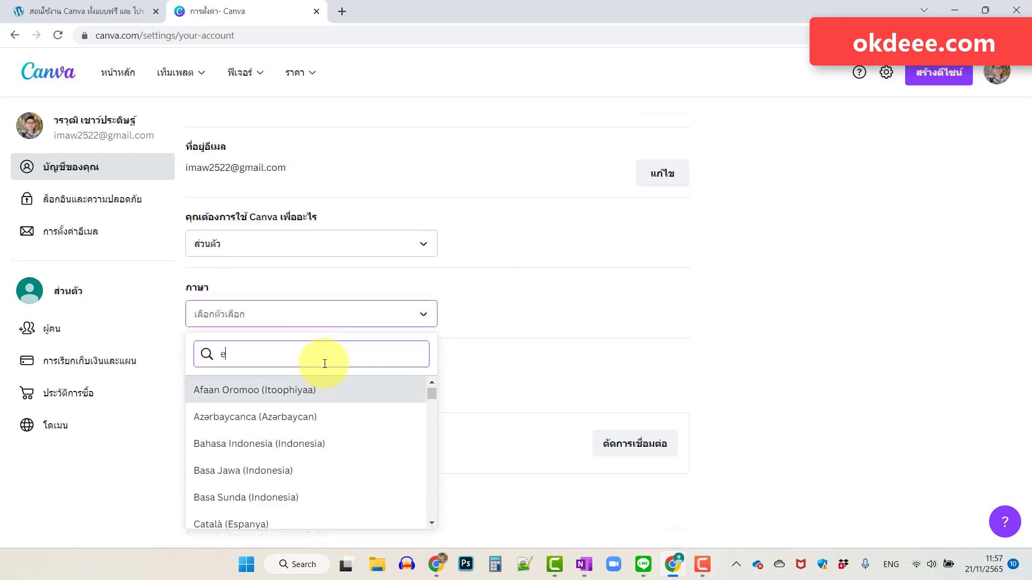
pyautogui.write('n')
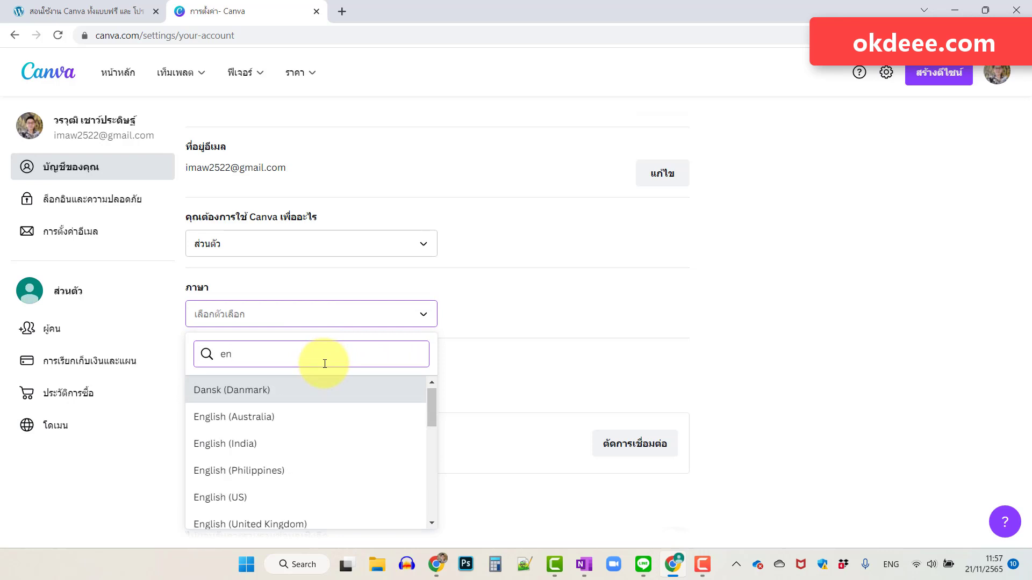
pyautogui.write('g')
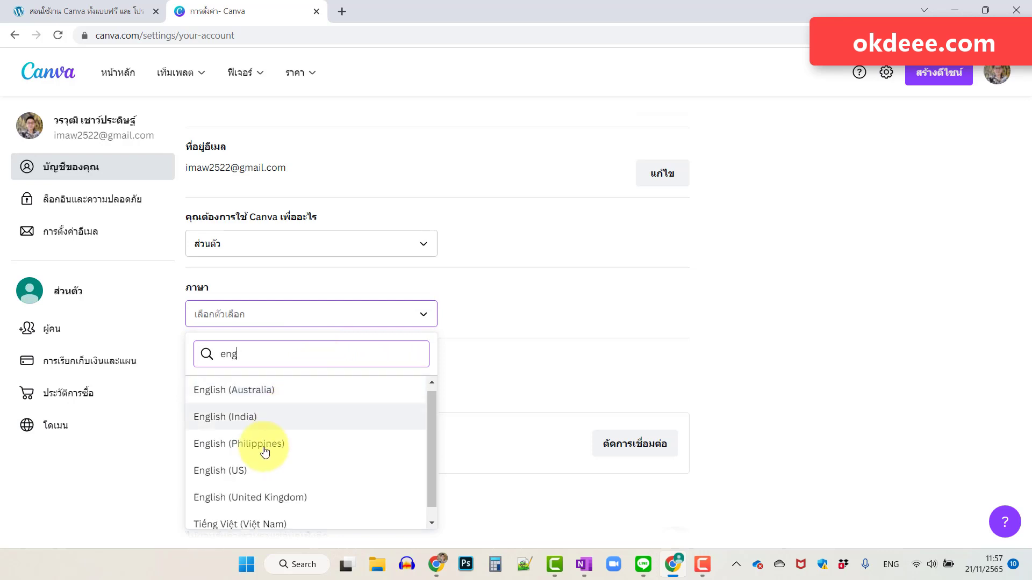
pyautogui.click(252, 472)
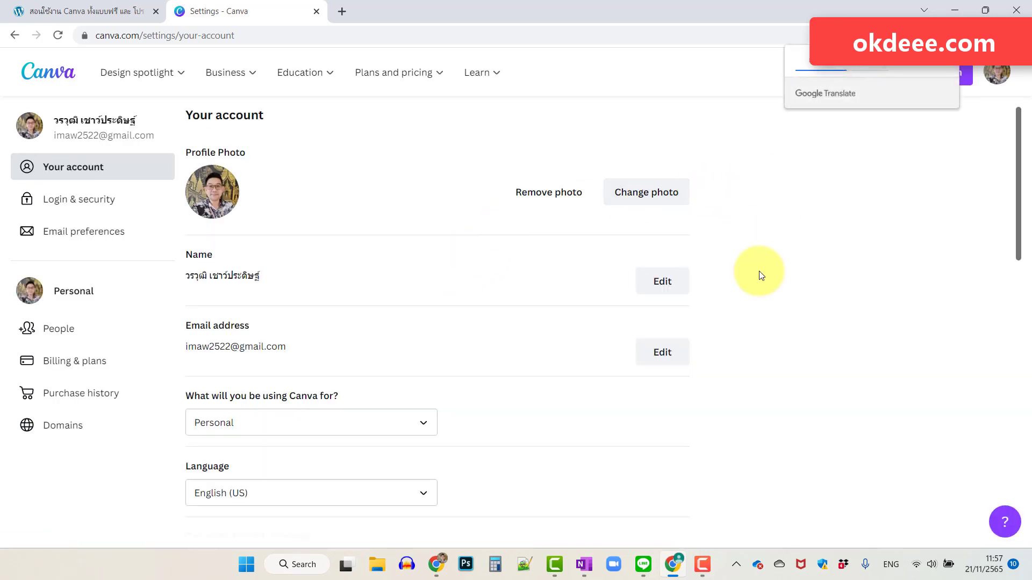
pyautogui.scroll(-2, 715, 298)
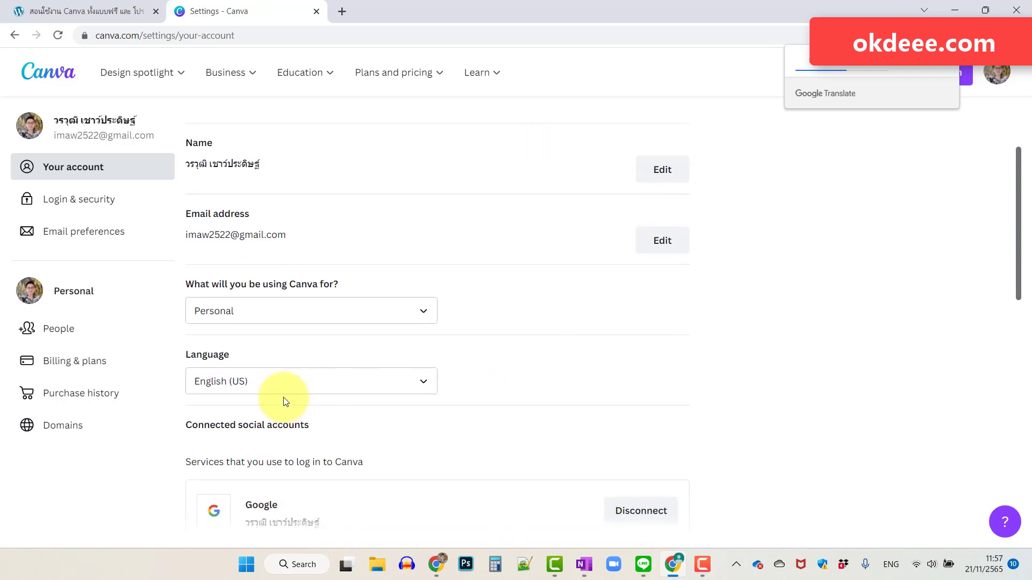
pyautogui.click(383, 388)
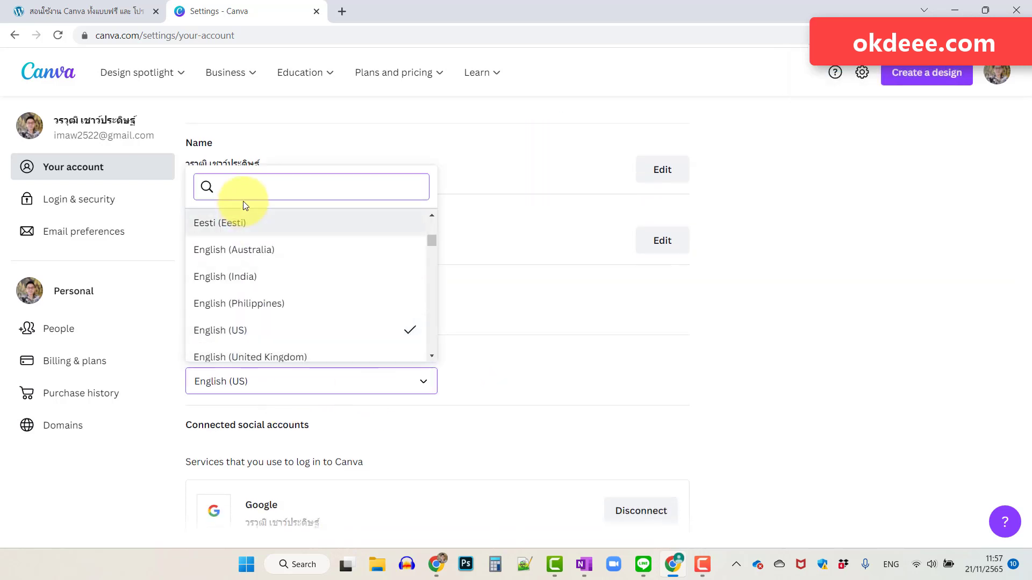
pyautogui.write('th')
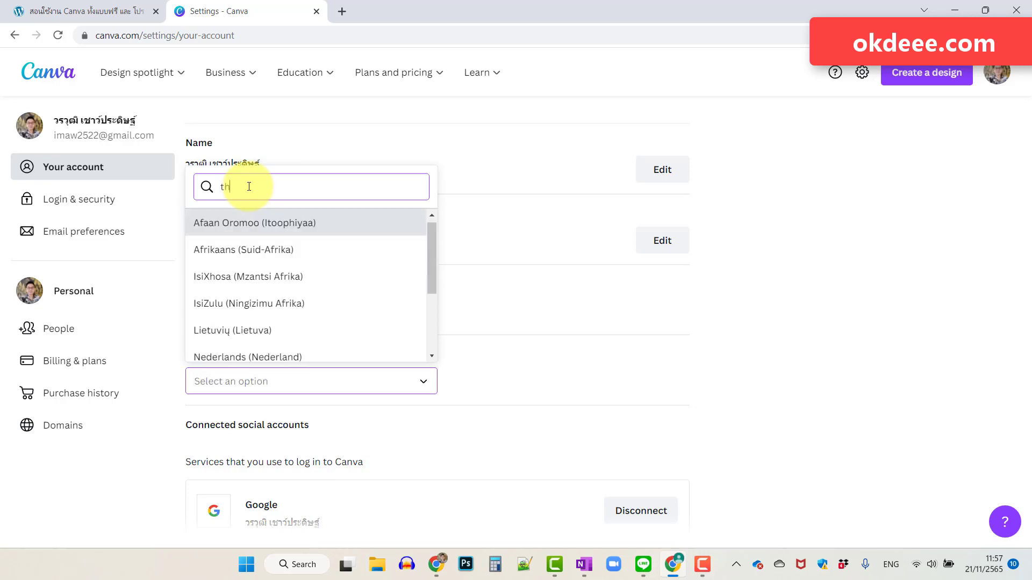
pyautogui.write('a')
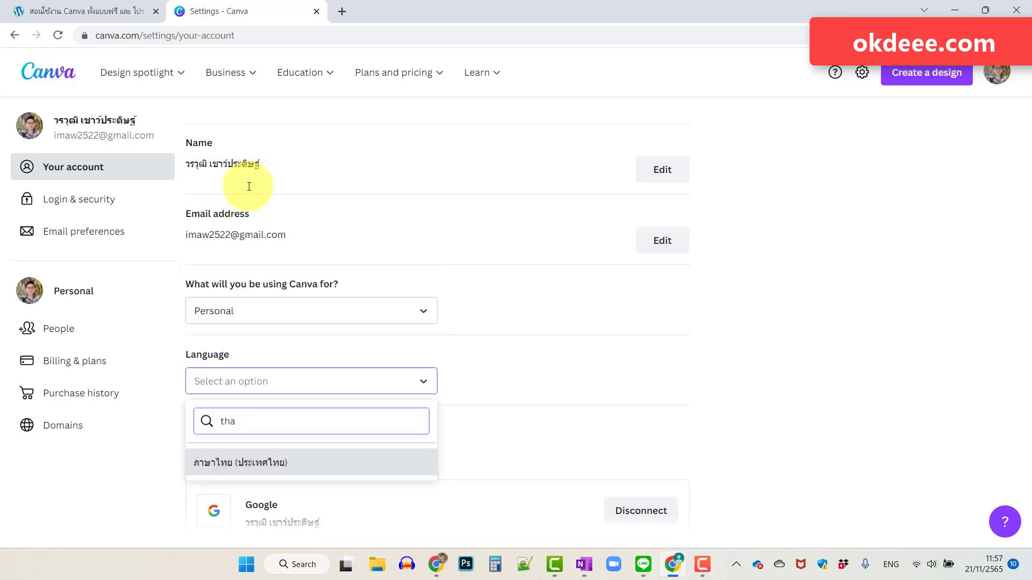
pyautogui.click(284, 463)
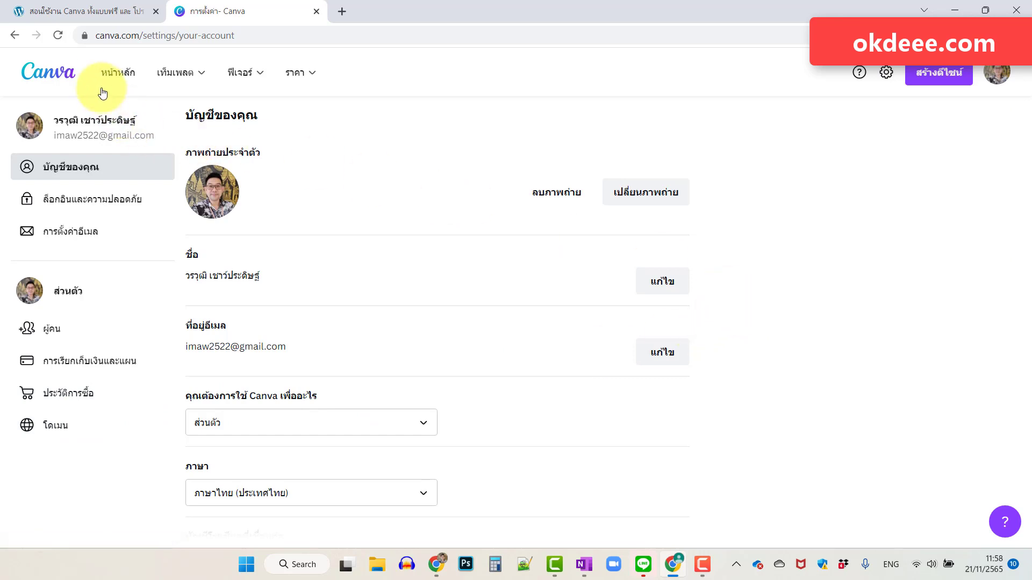
pyautogui.click(61, 75)
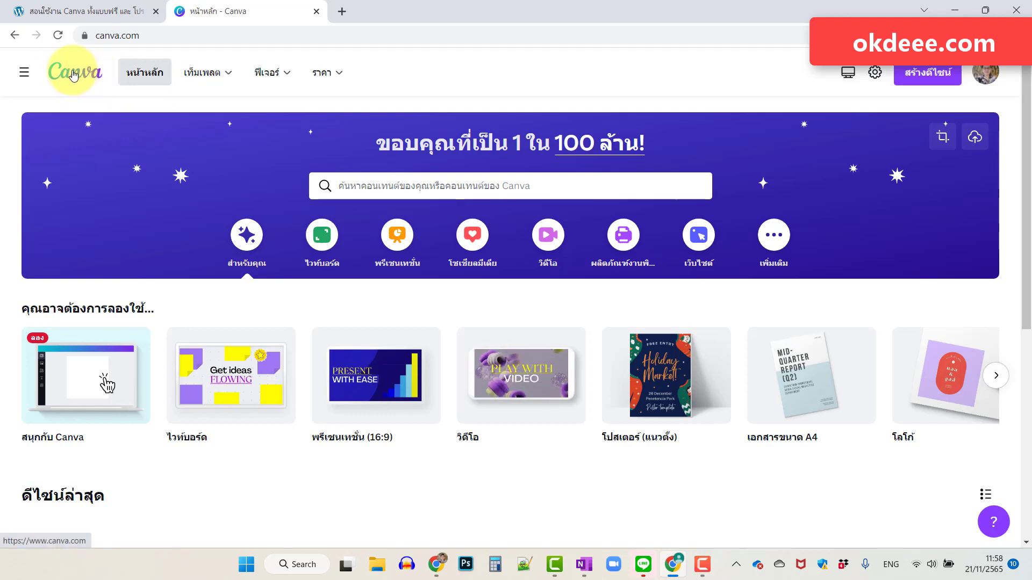
pyautogui.click(23, 80)
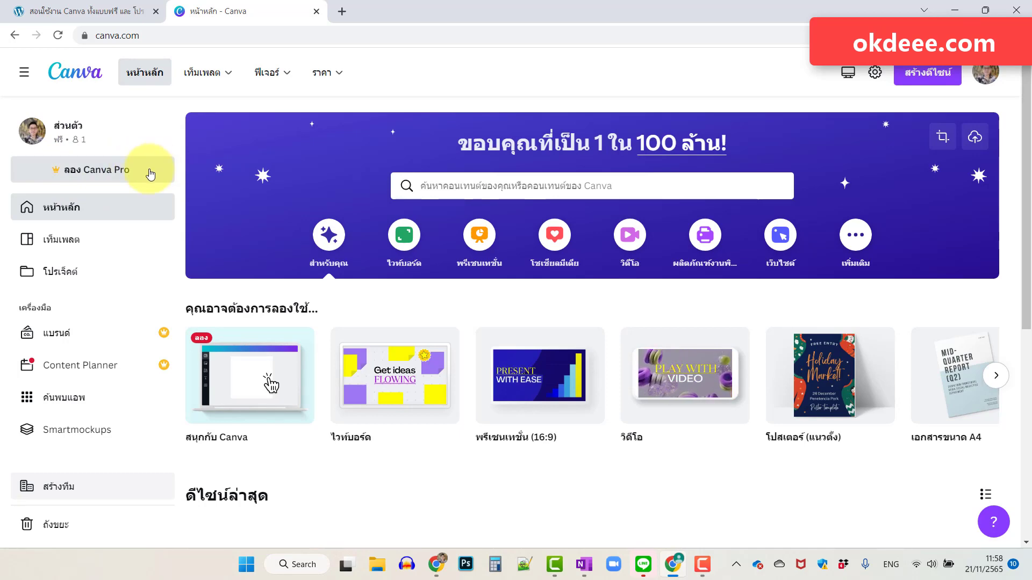
pyautogui.click(143, 170)
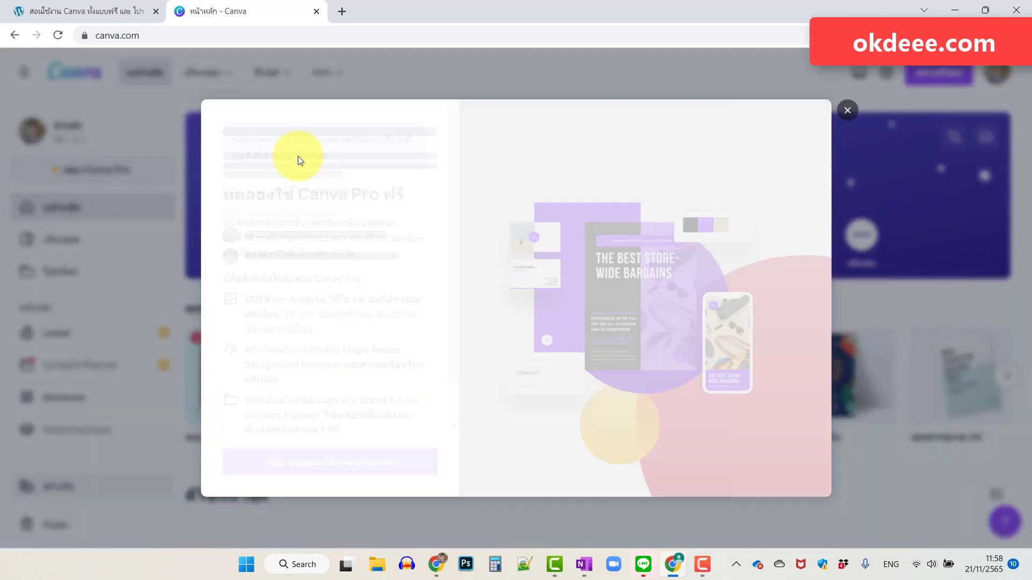
pyautogui.scroll(-2, 457, 344)
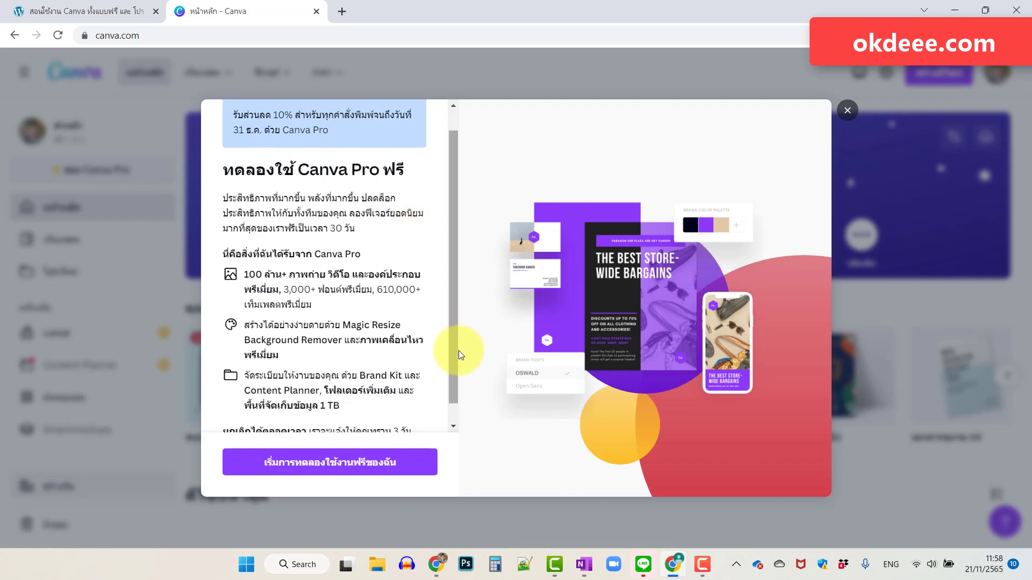
pyautogui.click(363, 472)
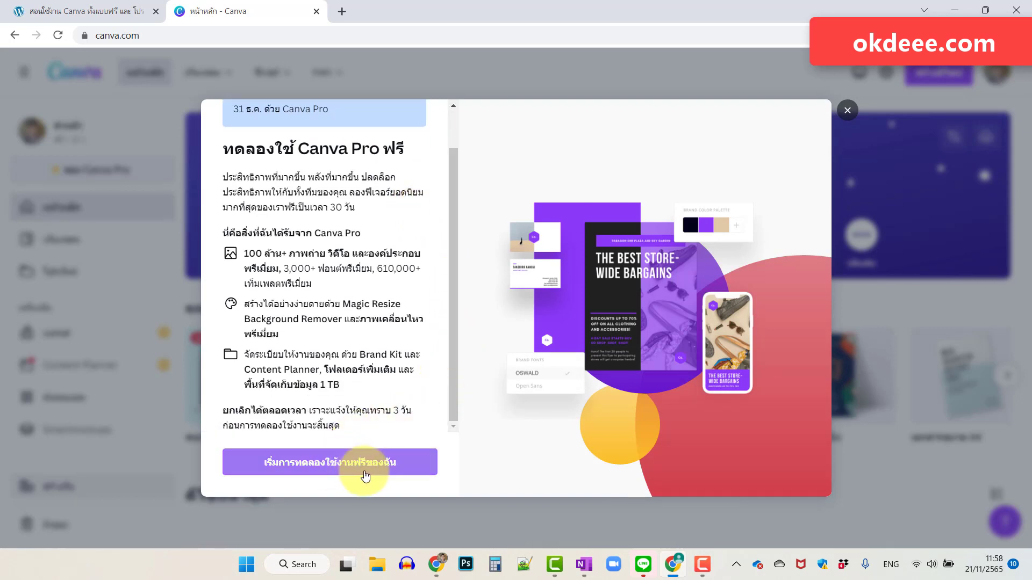
pyautogui.click(848, 110)
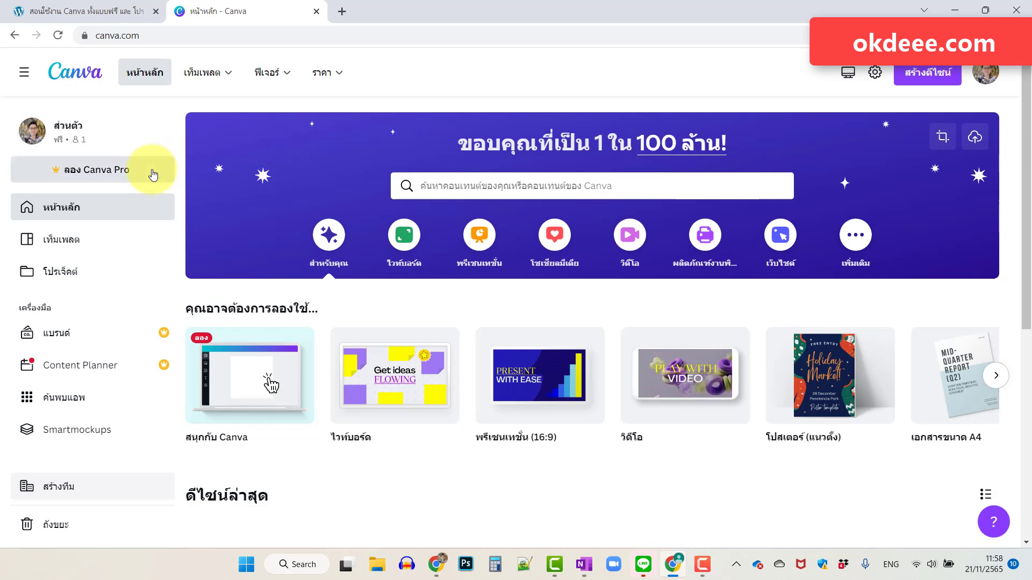
# Collapse the home page side panel so content spans the full width.
pyautogui.scroll(-1, 152, 172)
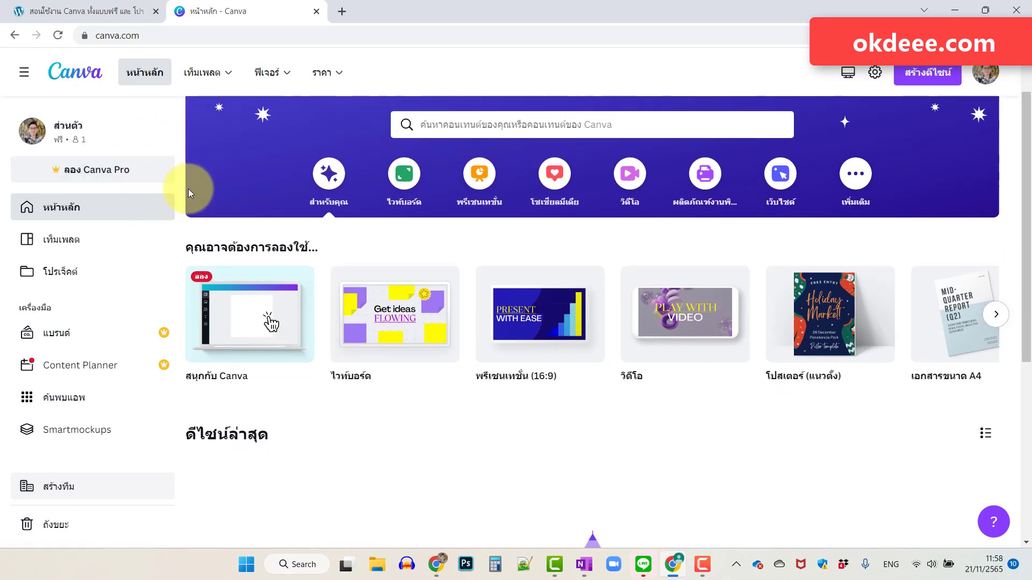
pyautogui.scroll(1, 188, 189)
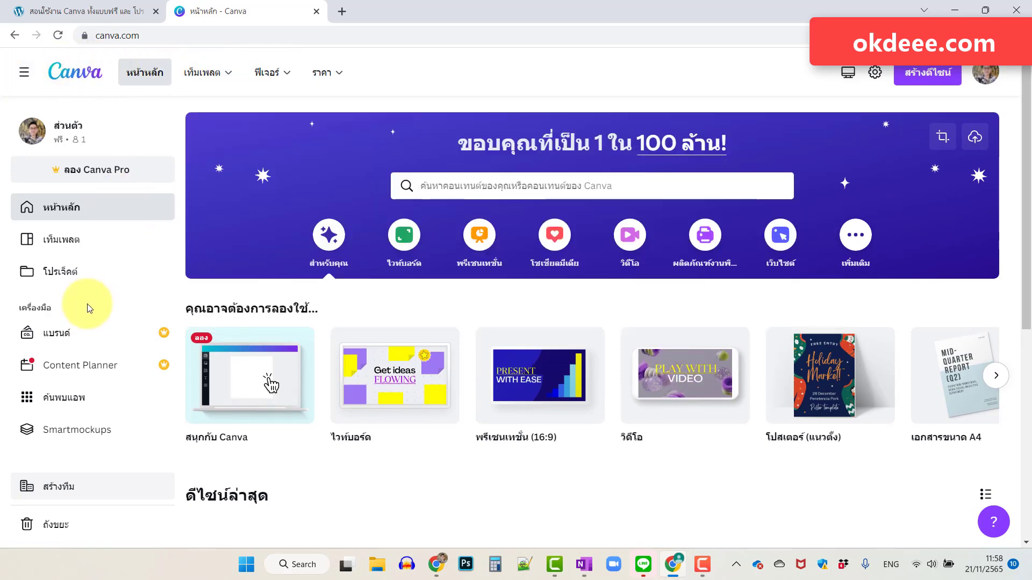
pyautogui.click(25, 72)
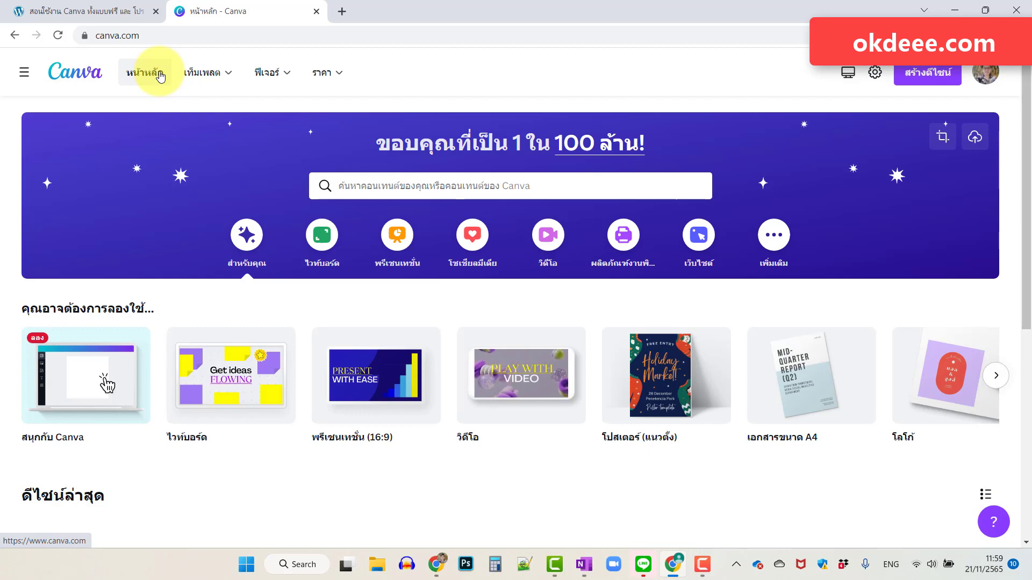
pyautogui.scroll(-3, 677, 304)
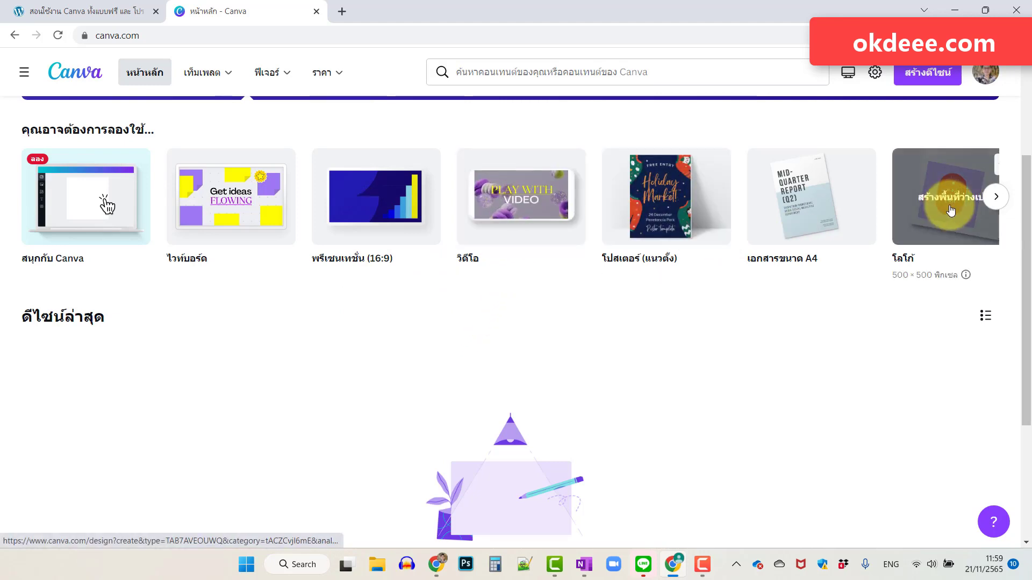
# Page through suggested design types, previewing and closing the landscape card details.
pyautogui.click(996, 199)
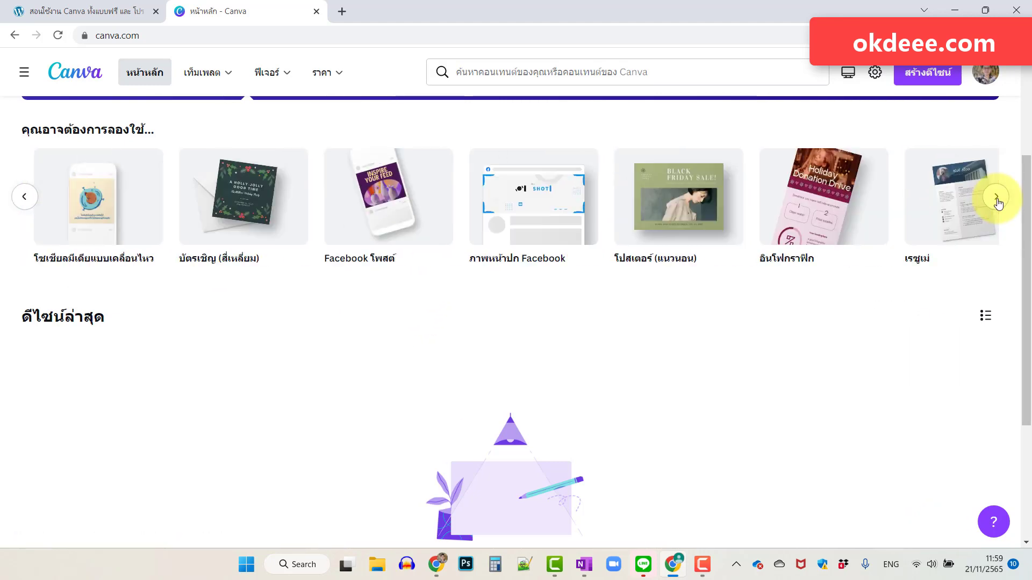
pyautogui.click(997, 200)
pyautogui.click(997, 202)
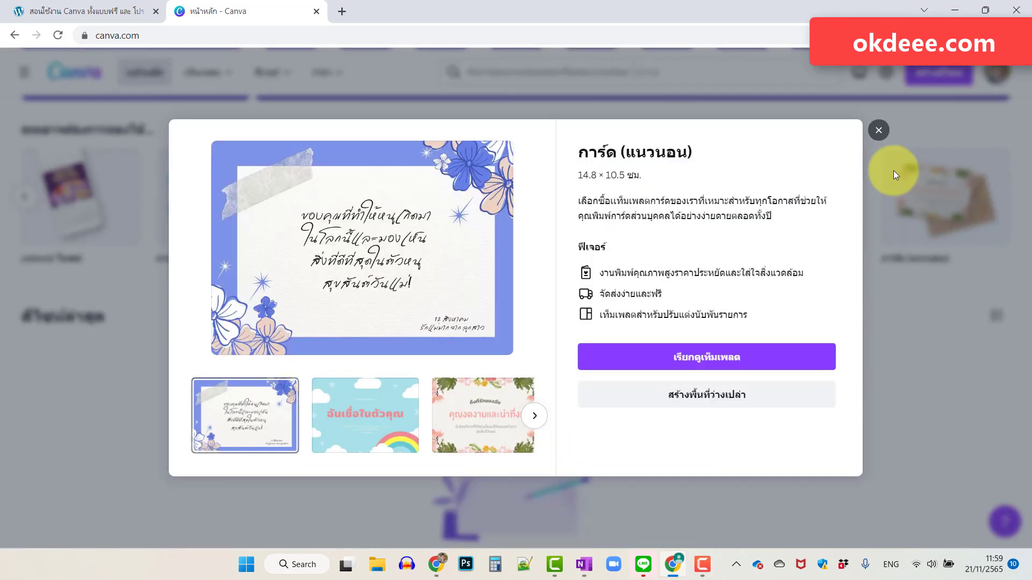
pyautogui.click(878, 130)
pyautogui.scroll(-3, 699, 389)
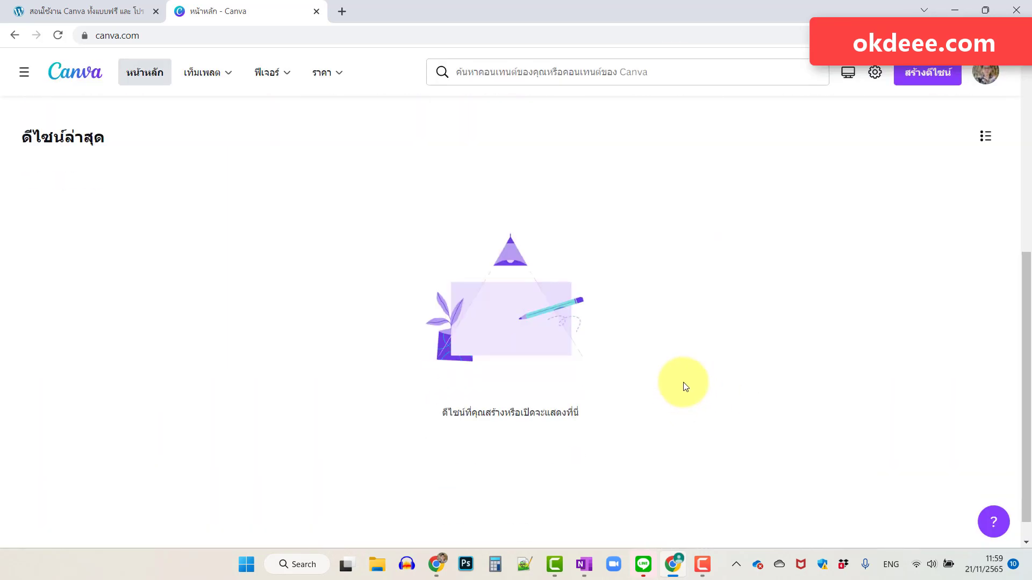
pyautogui.scroll(2, 682, 382)
pyautogui.scroll(5, 682, 382)
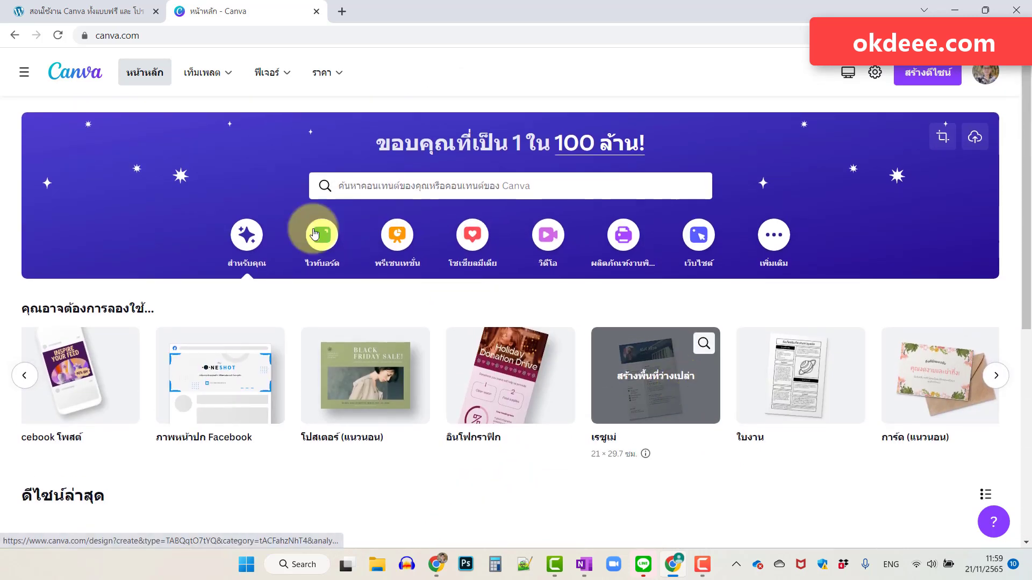
pyautogui.moveTo(207, 72)
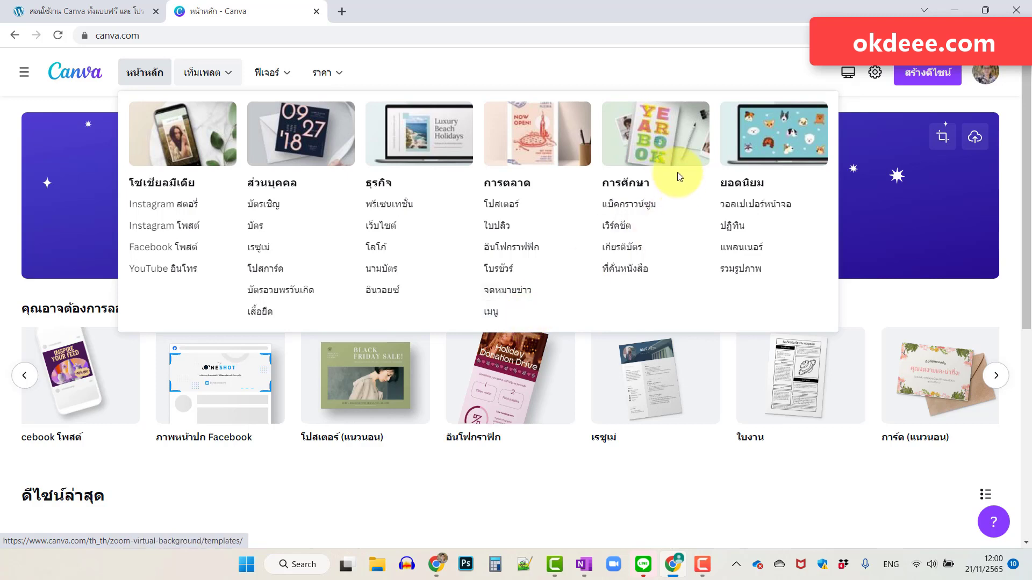
# Close the 'เทมเพลต' templates menu to show the home page again.
pyautogui.click(677, 209)
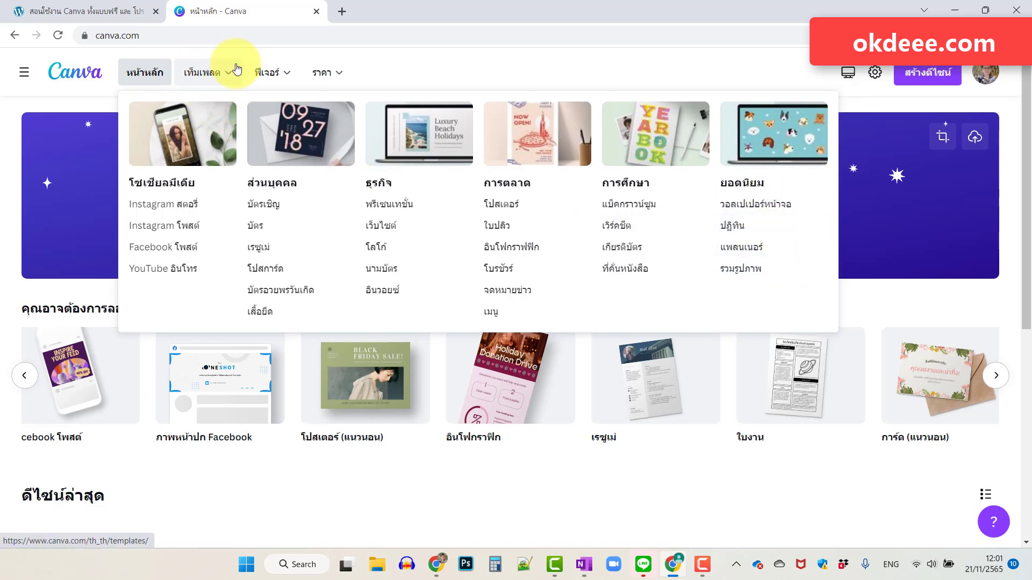
pyautogui.click(284, 73)
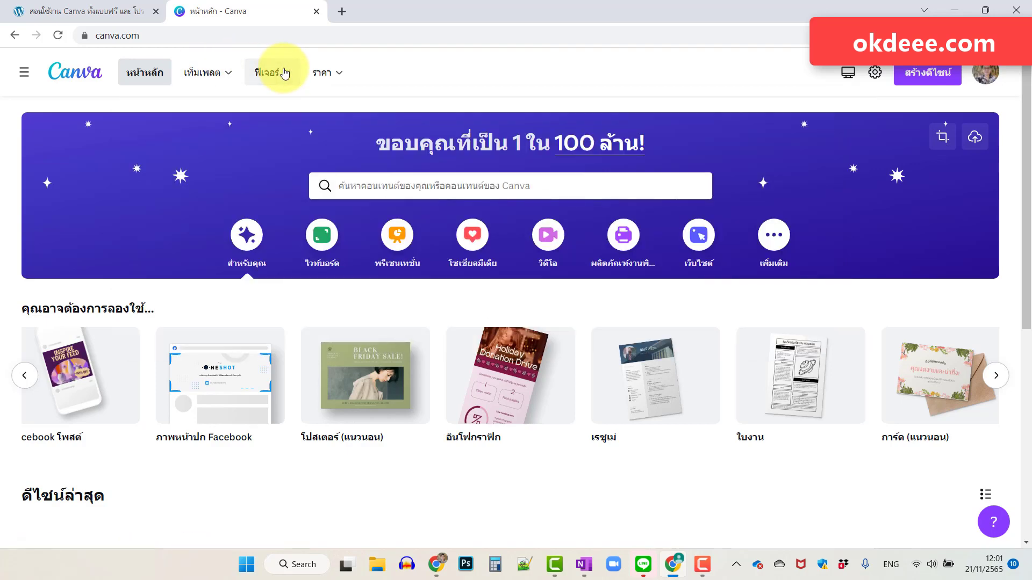
pyautogui.click(284, 74)
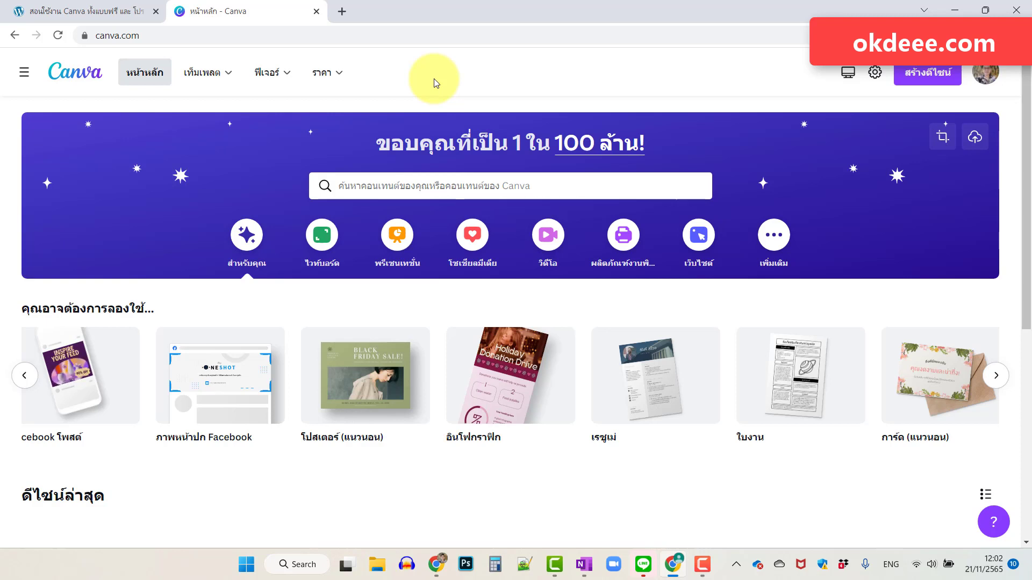
pyautogui.scroll(-3, 682, 306)
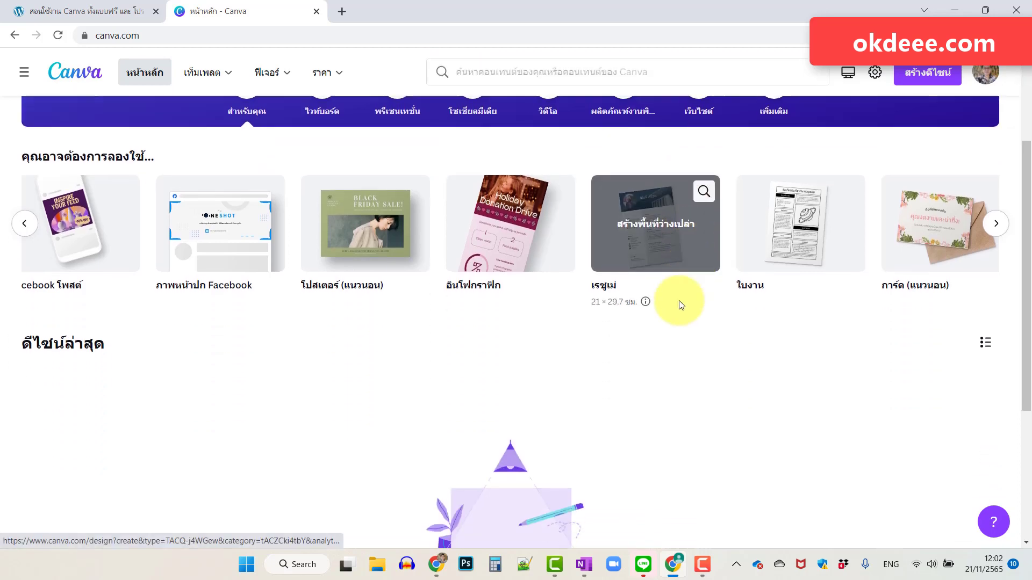
pyautogui.scroll(3, 606, 301)
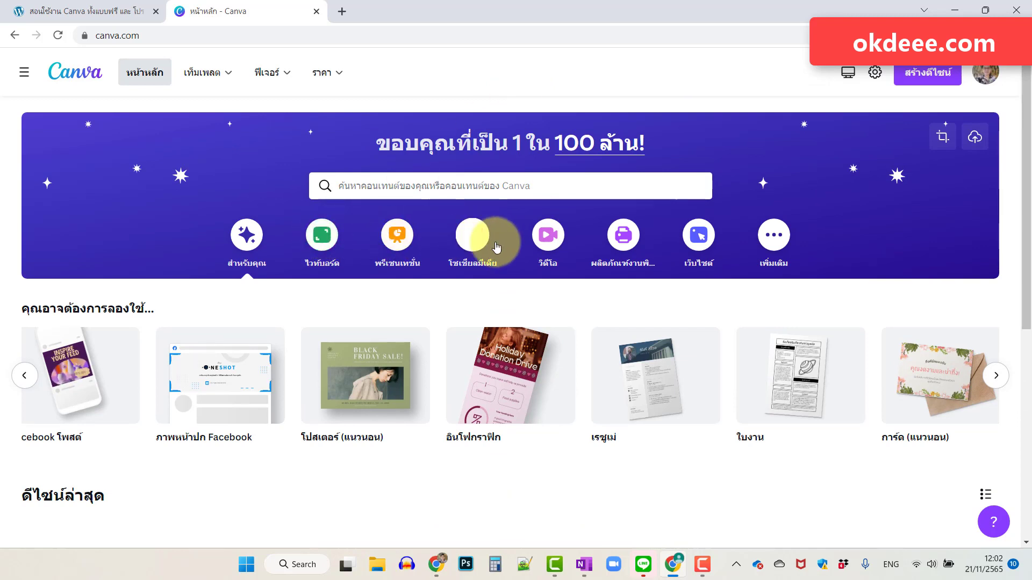
# Search templates for 'เมนู' using Thai keyboard input.
pyautogui.click(547, 191)
pyautogui.write('g')
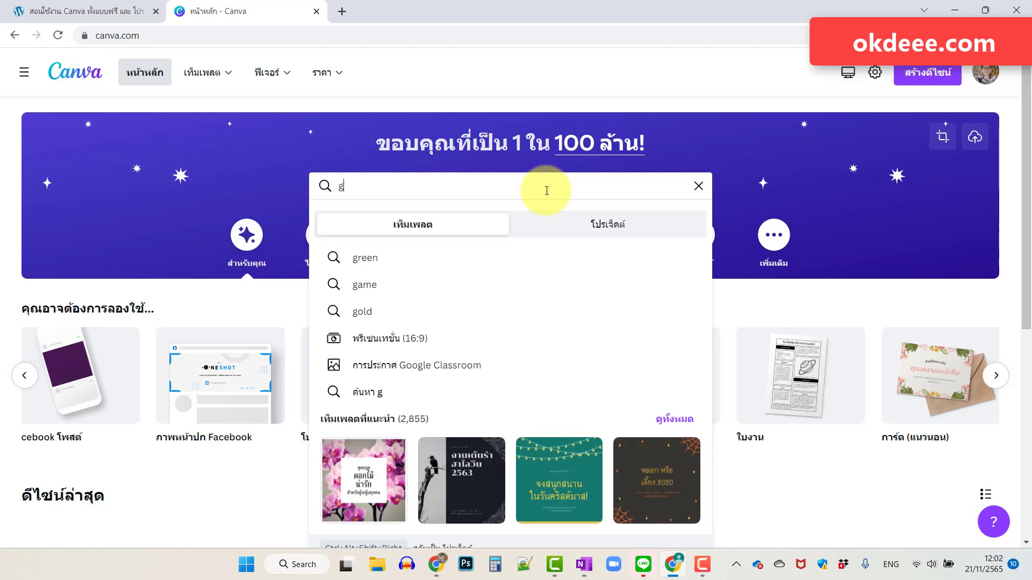
pyautogui.press('BackSpace')
pyautogui.press('`')
pyautogui.write('เม')
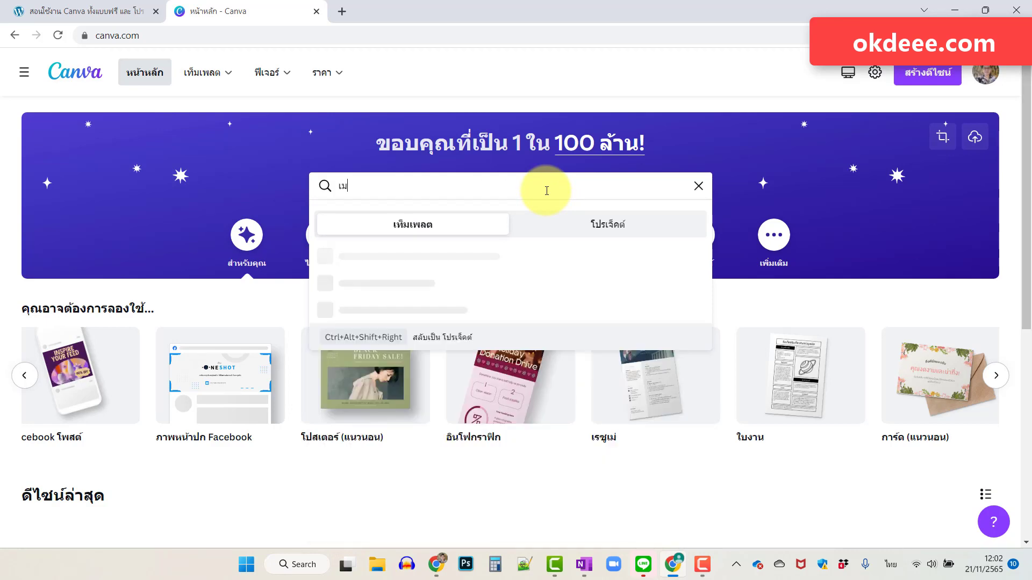
pyautogui.write('นู')
pyautogui.press('Return')
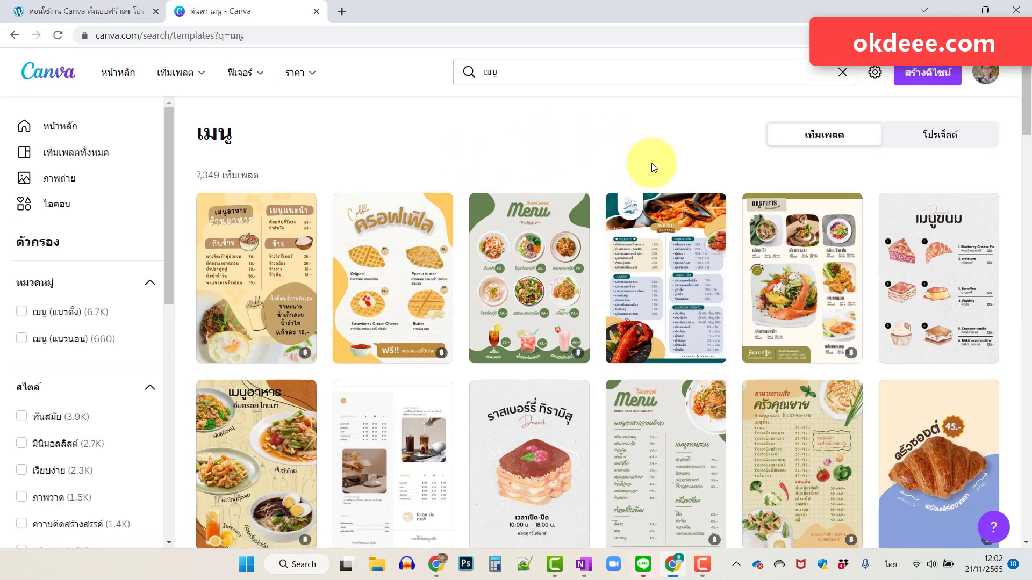
# Filter the results to the 'เมนู (แนวนอน)' category, leaving 698 templates.
pyautogui.scroll(-2, 653, 167)
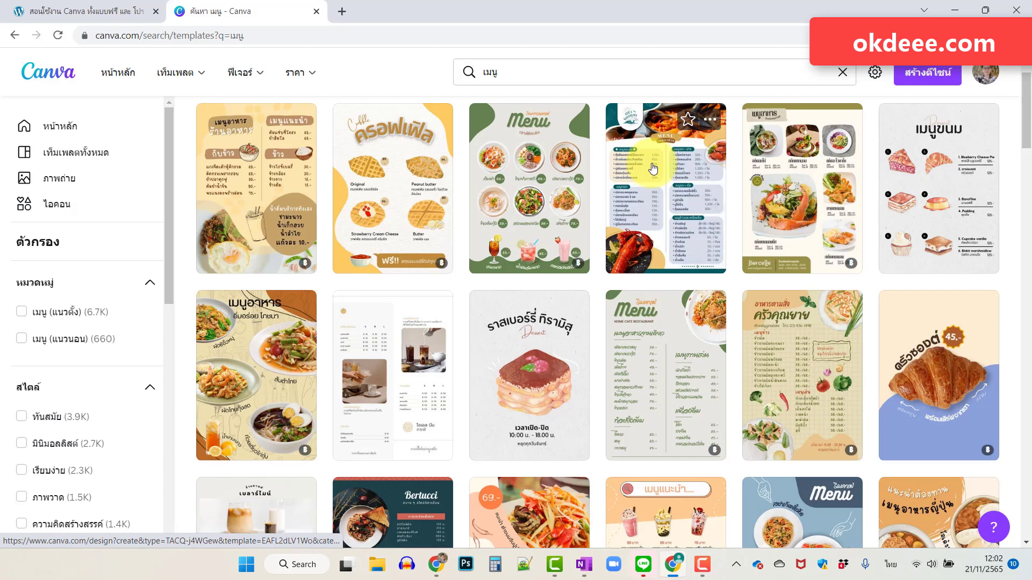
pyautogui.scroll(-2, 652, 167)
pyautogui.scroll(-1, 435, 245)
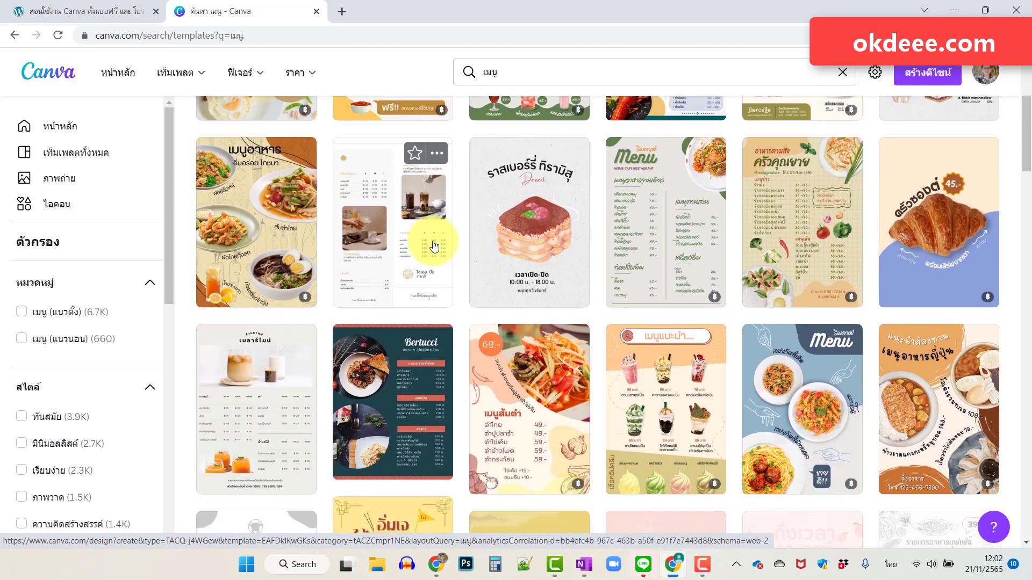
pyautogui.scroll(-2, 636, 212)
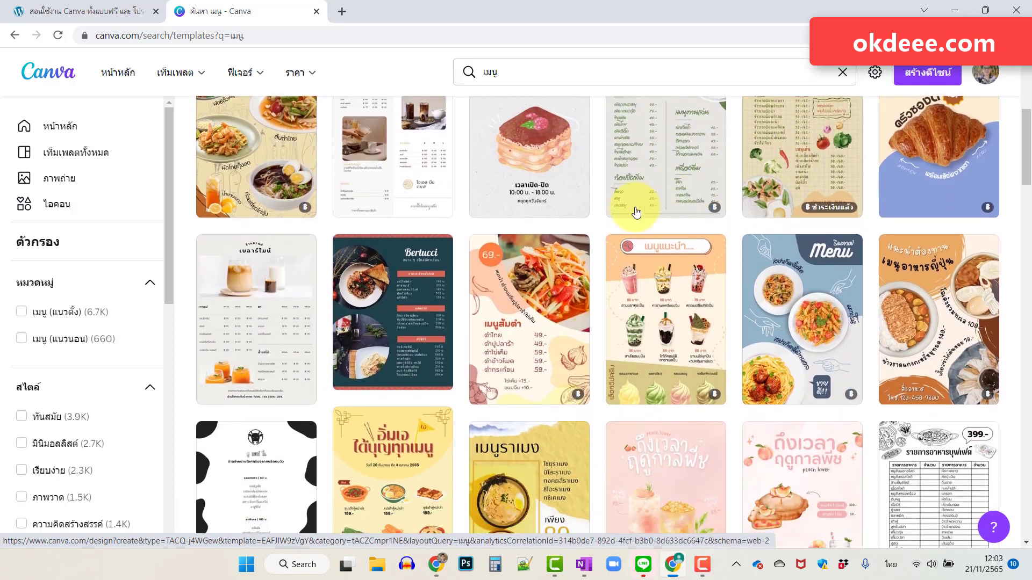
pyautogui.scroll(-2, 635, 213)
pyautogui.scroll(-1, 372, 255)
pyautogui.scroll(4, 372, 255)
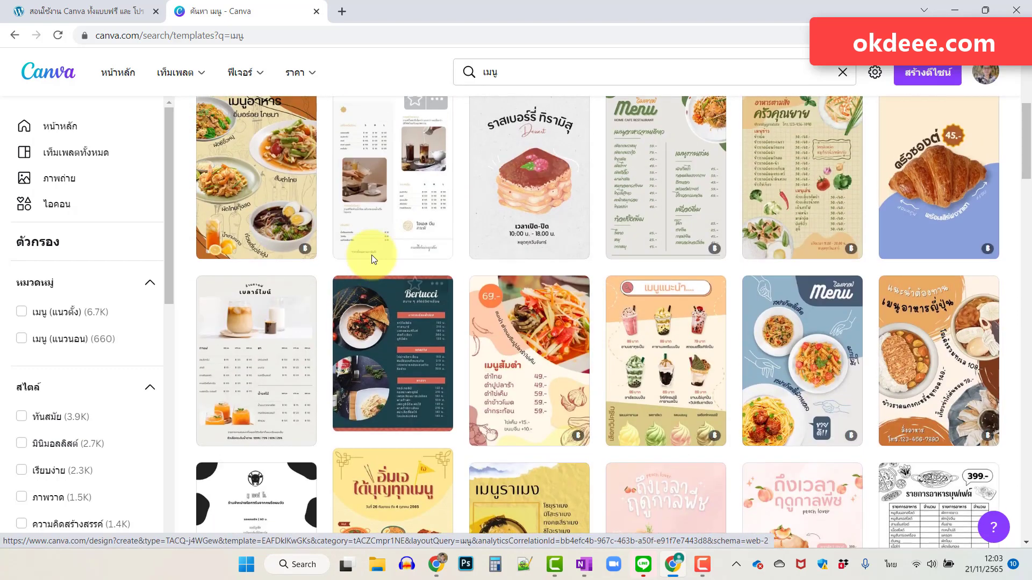
pyautogui.moveTo(393, 178)
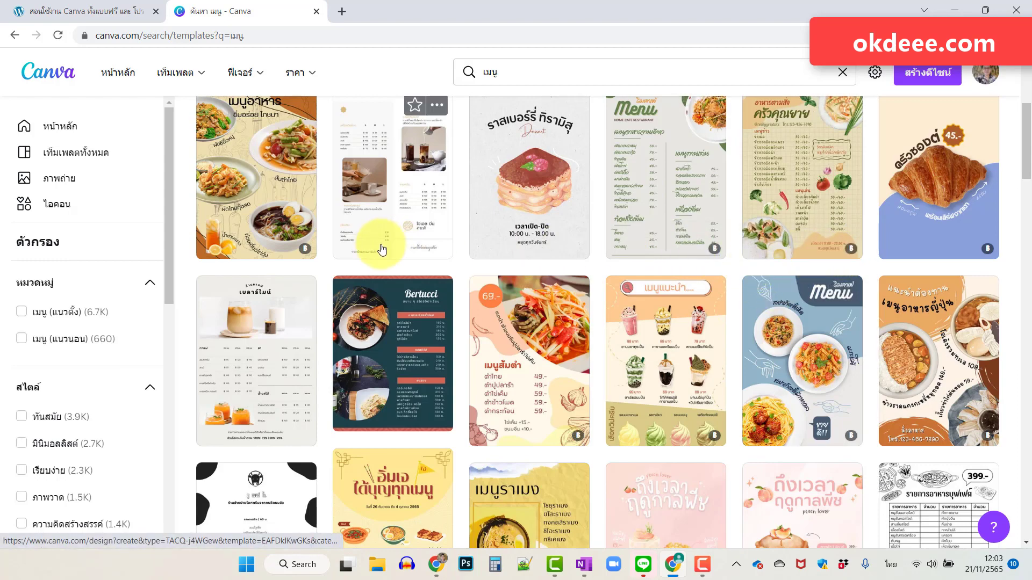
pyautogui.scroll(-2, 427, 245)
pyautogui.scroll(3, 473, 243)
pyautogui.scroll(-3, 473, 243)
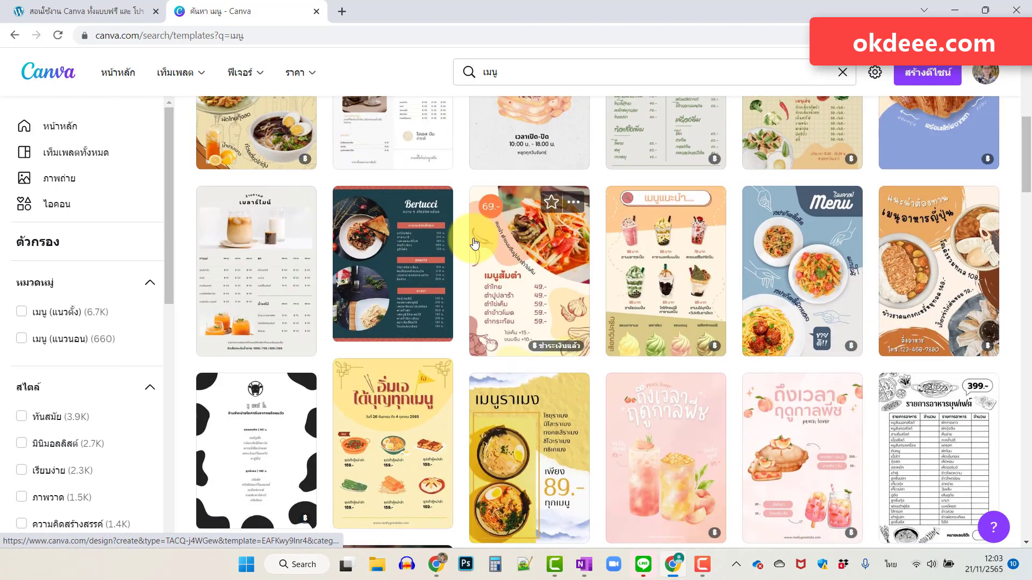
pyautogui.scroll(1, 473, 242)
pyautogui.scroll(-4, 481, 245)
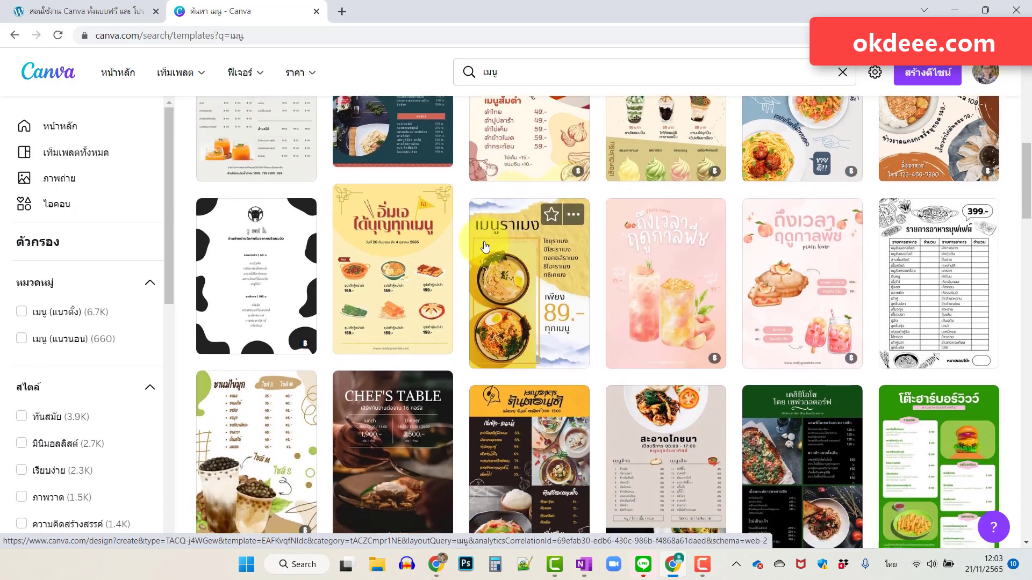
pyautogui.scroll(-1, 485, 247)
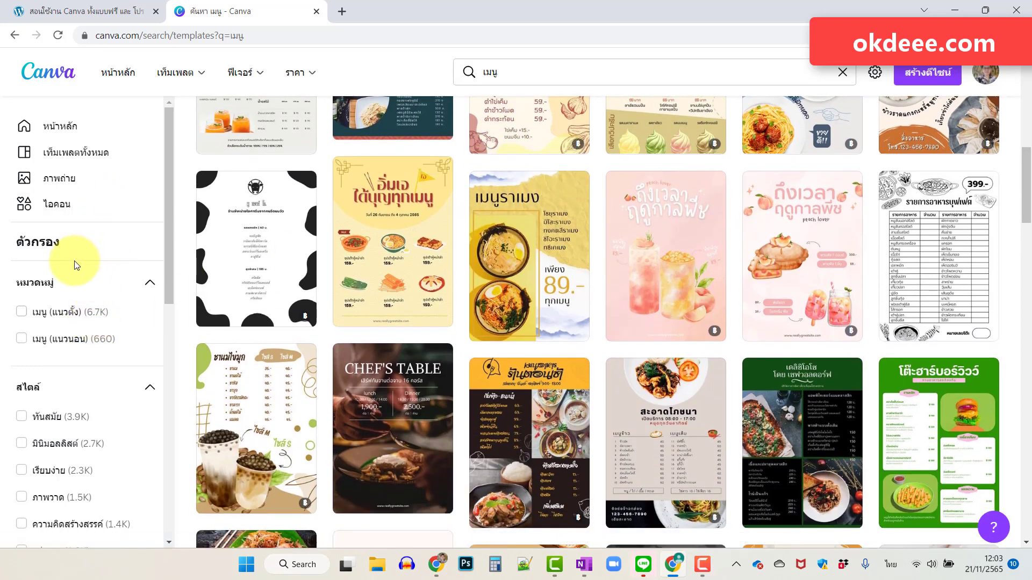
pyautogui.scroll(-1, 32, 280)
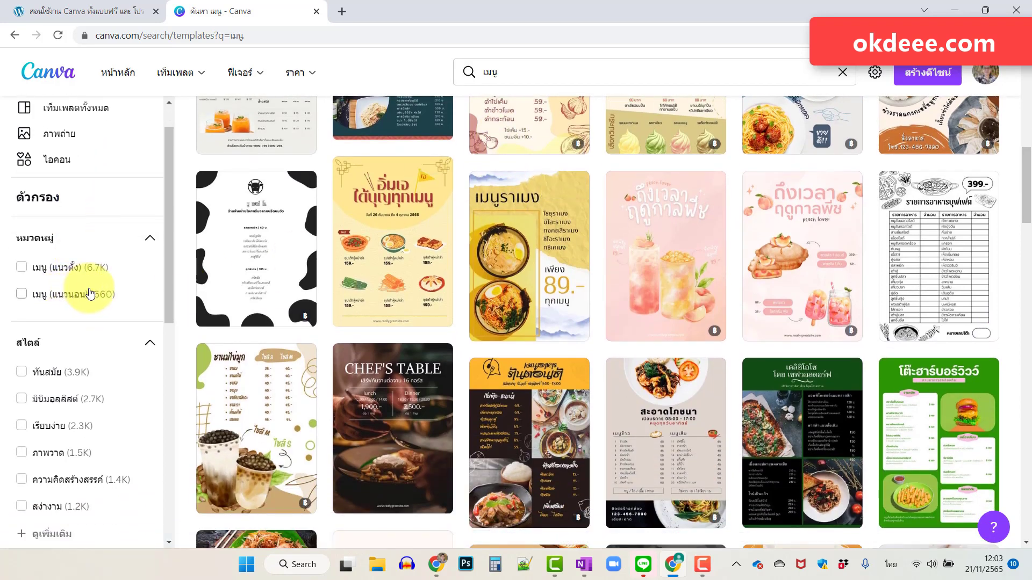
pyautogui.click(22, 294)
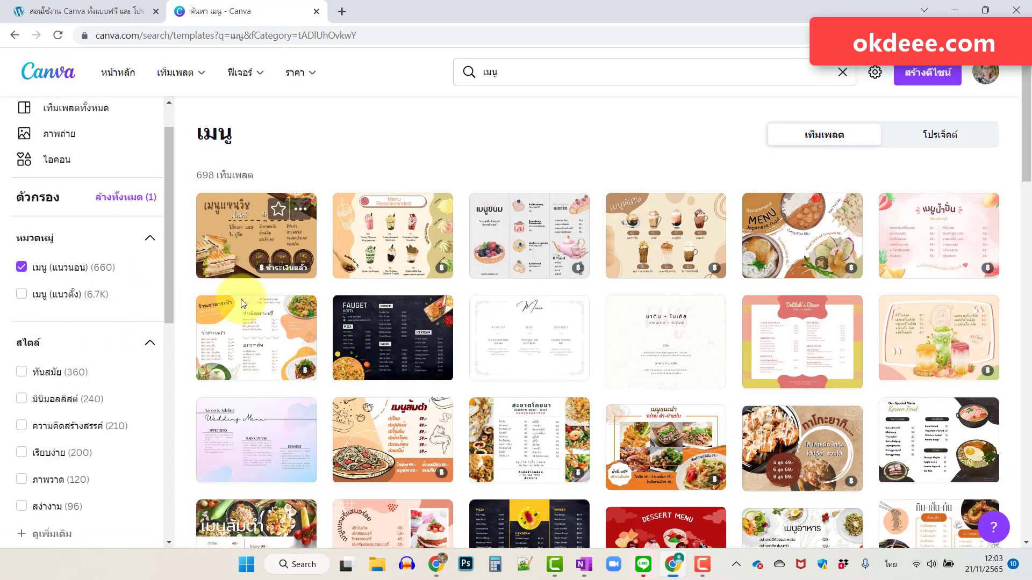
# Open the sandwich menu template (เมนูแซนวิช) and dismiss the welcome tour.
pyautogui.click(268, 242)
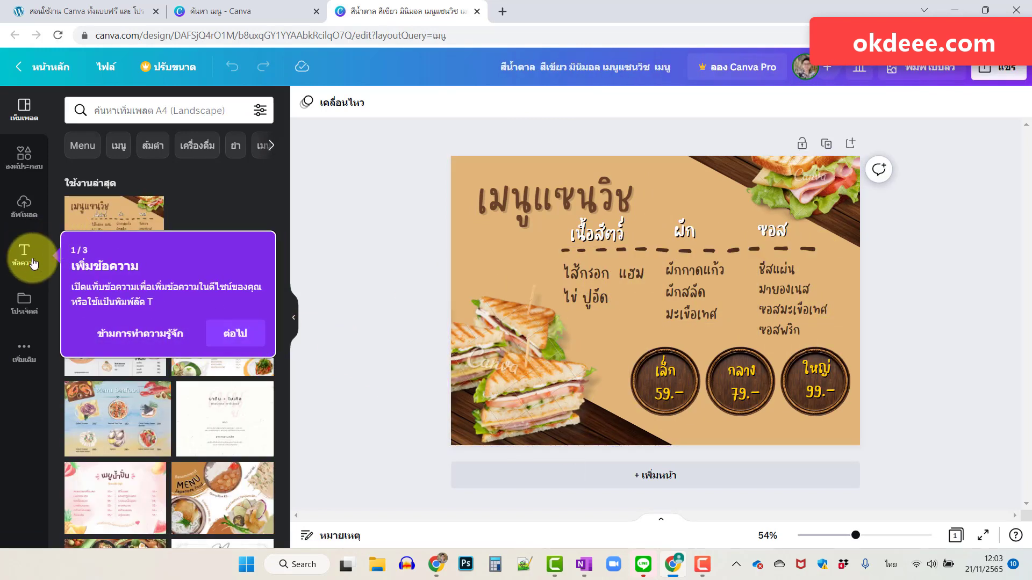
pyautogui.click(244, 340)
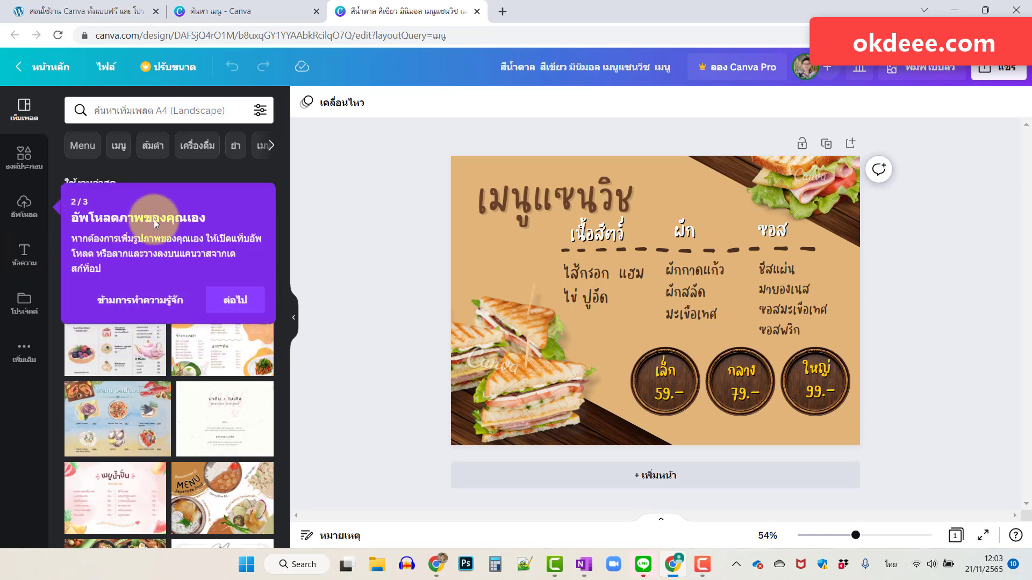
pyautogui.click(235, 300)
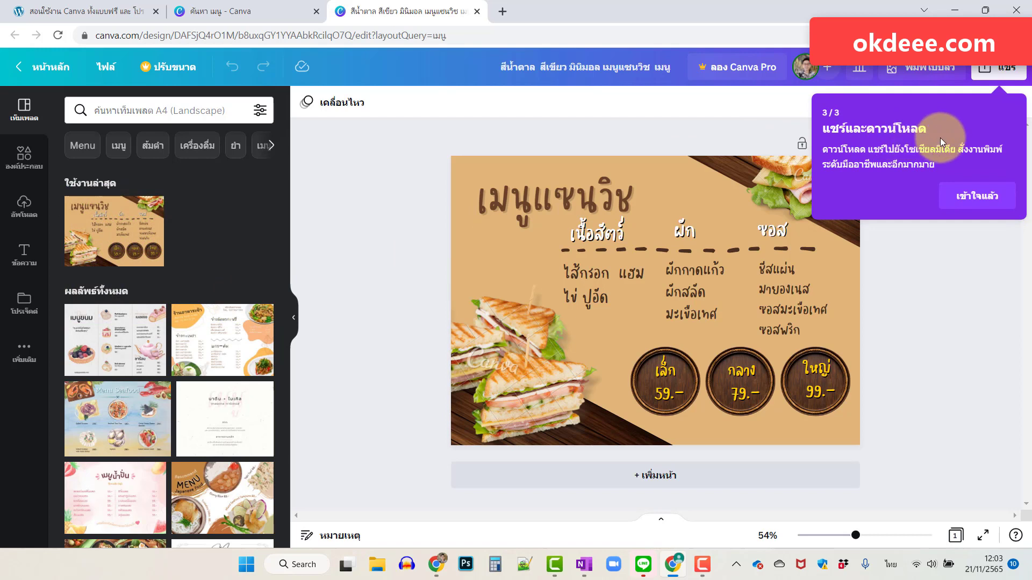
pyautogui.click(978, 196)
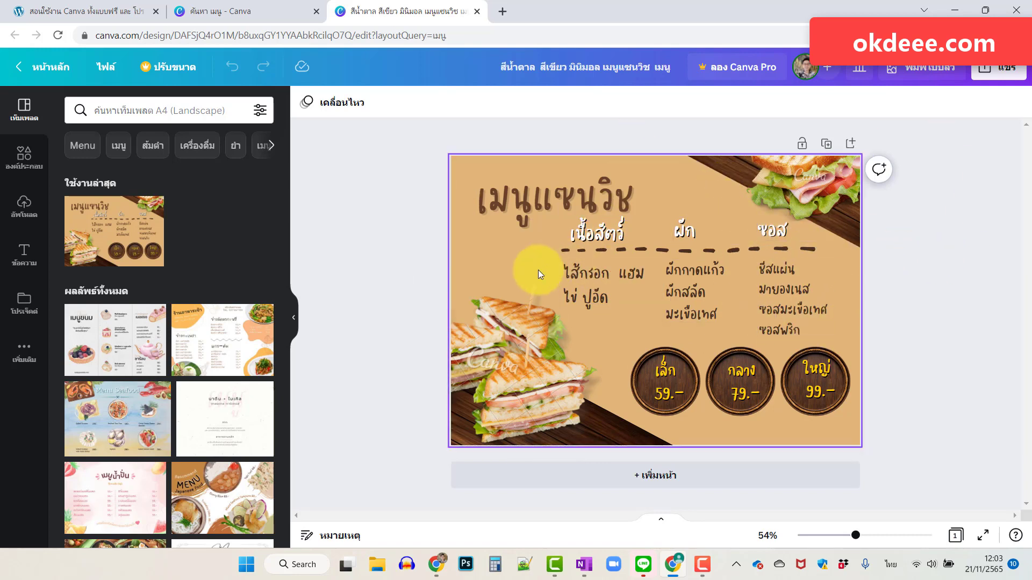
pyautogui.click(521, 196)
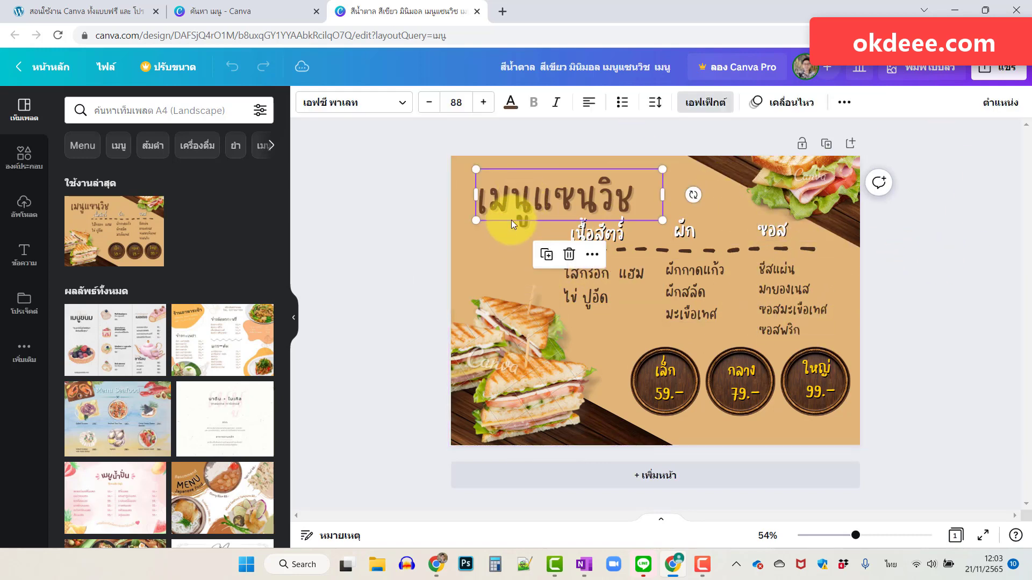
pyautogui.doubleClick(595, 190)
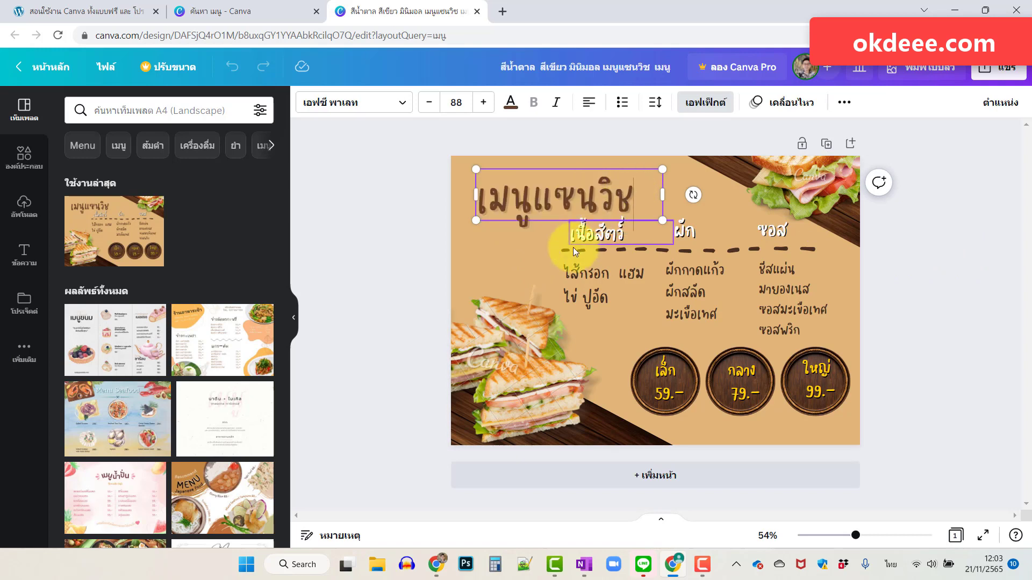
pyautogui.write('55')
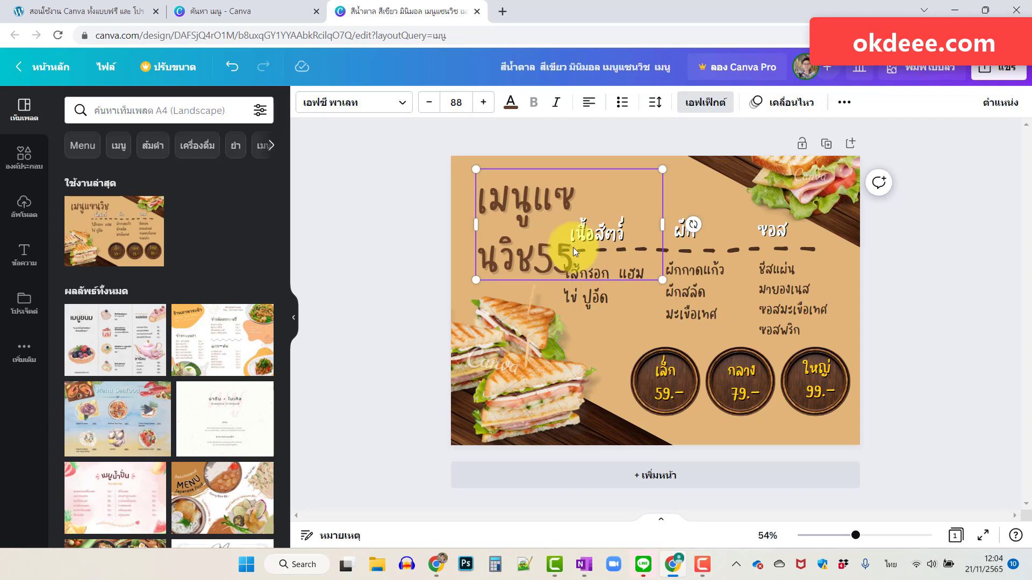
pyautogui.press('BackSpace')
pyautogui.press('BackSpace')
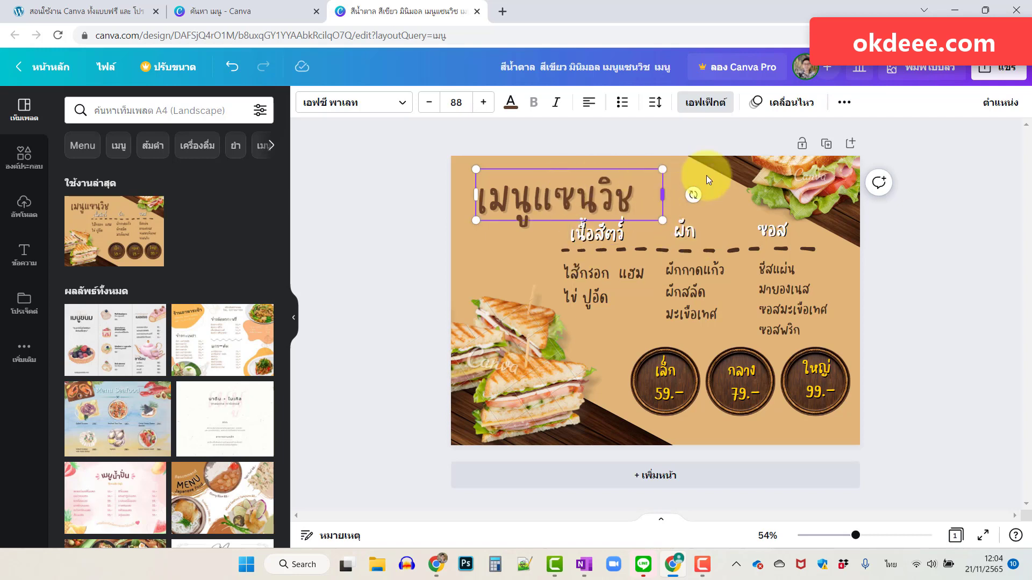
pyautogui.click(919, 263)
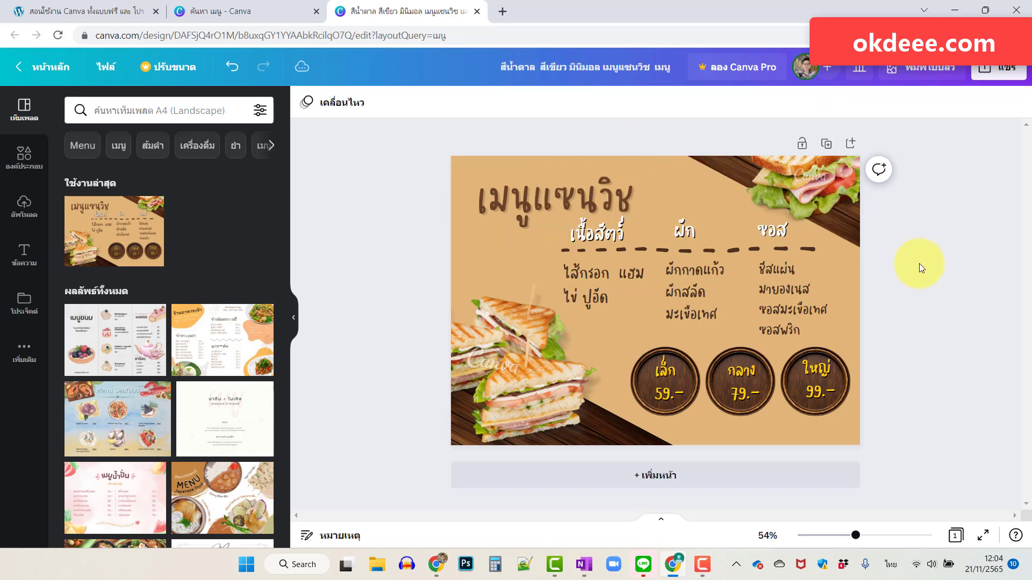
pyautogui.click(521, 348)
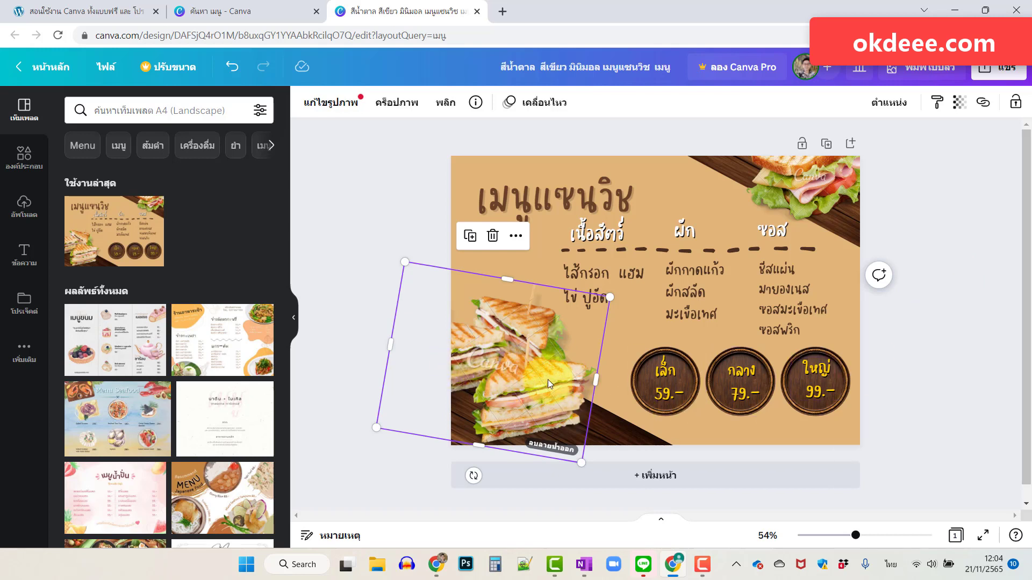
pyautogui.click(961, 208)
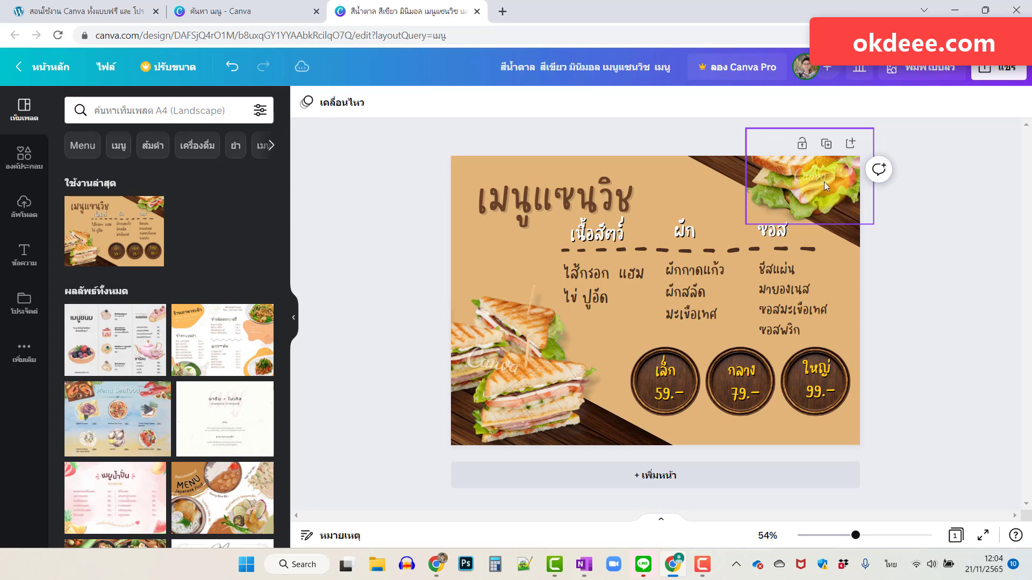
# Request a PNG download of the sandwich menu from the Share menu.
pyautogui.click(1005, 71)
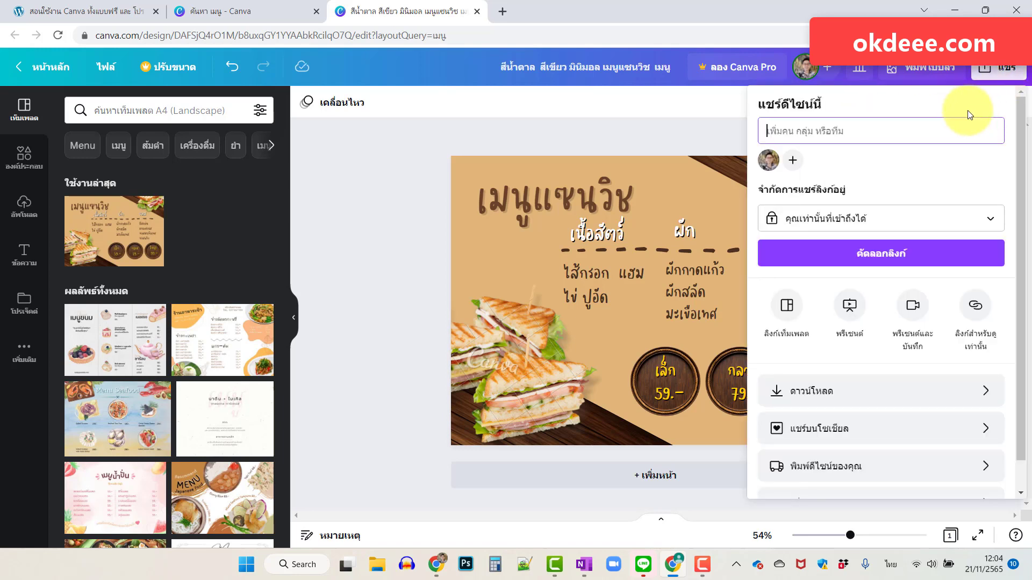
pyautogui.click(888, 397)
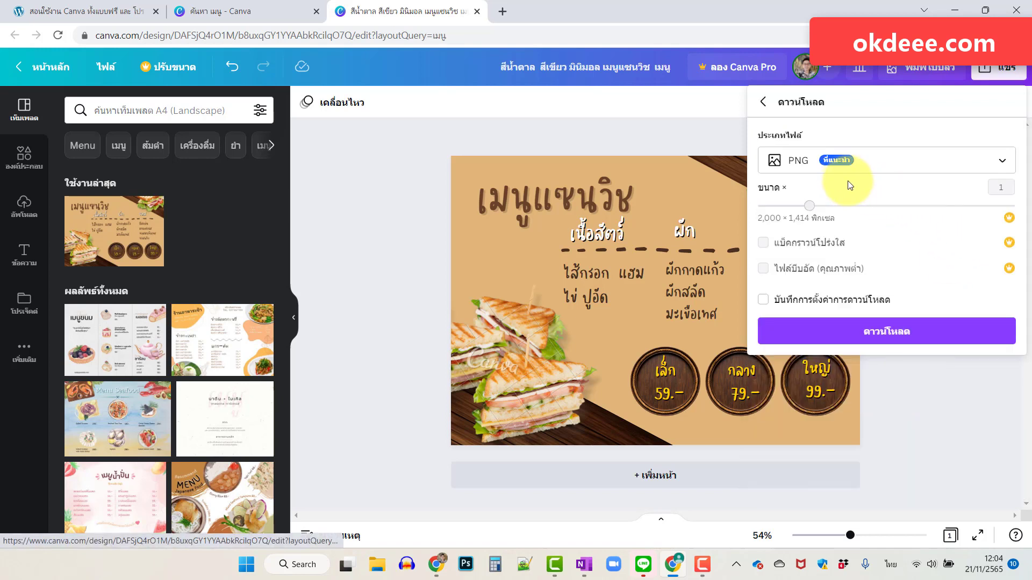
pyautogui.click(911, 331)
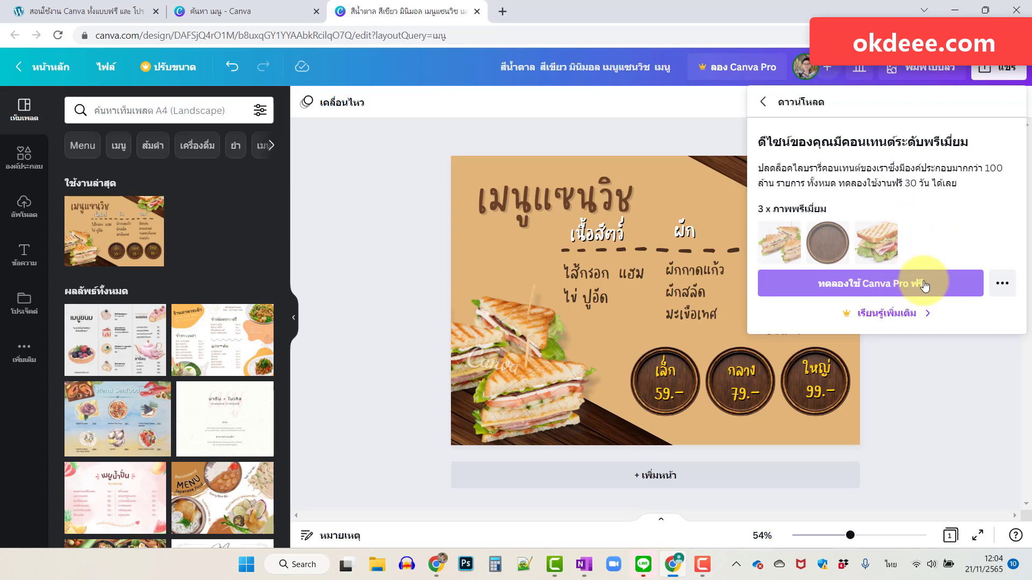
# Review the other download options, then close the panel without downloading.
pyautogui.click(1002, 286)
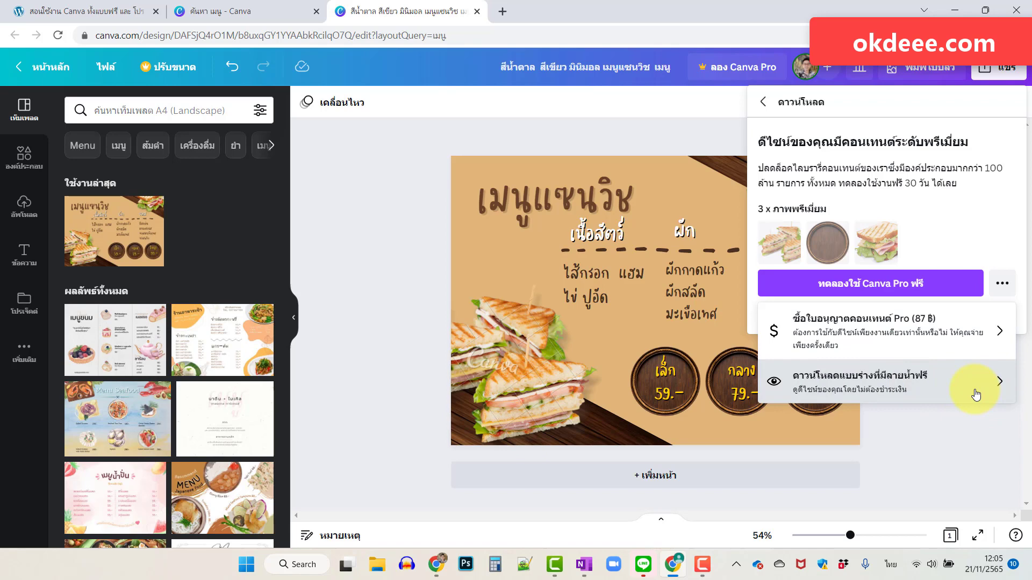
pyautogui.click(962, 428)
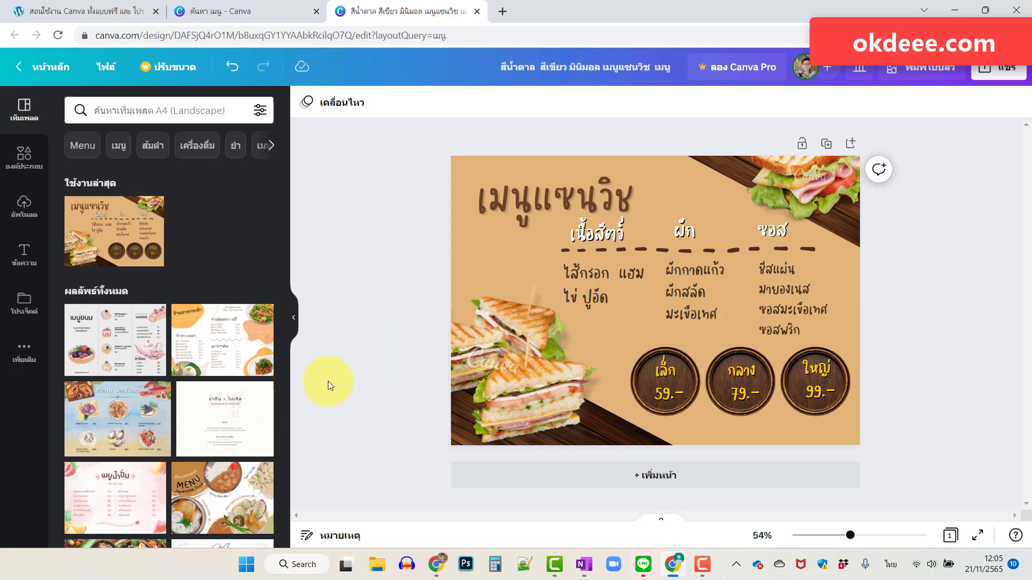
# Choose the orange breakfast menu thumbnail from the Templates panel.
pyautogui.click(212, 340)
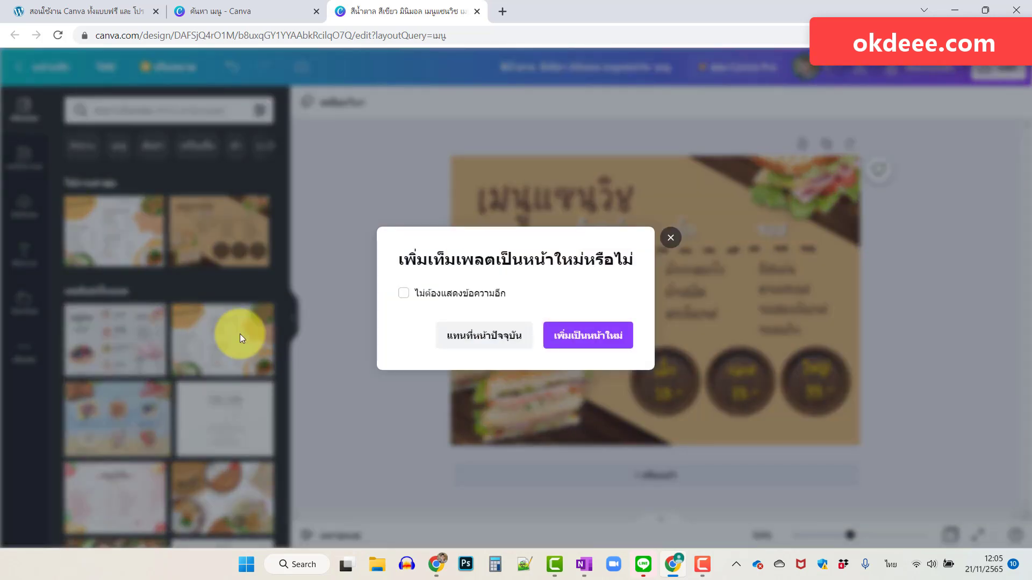
# Swap the sandwich menu for the ร้านอาหารเช้า breakfast template on the current page, deleting the extra page 2.
pyautogui.click(591, 339)
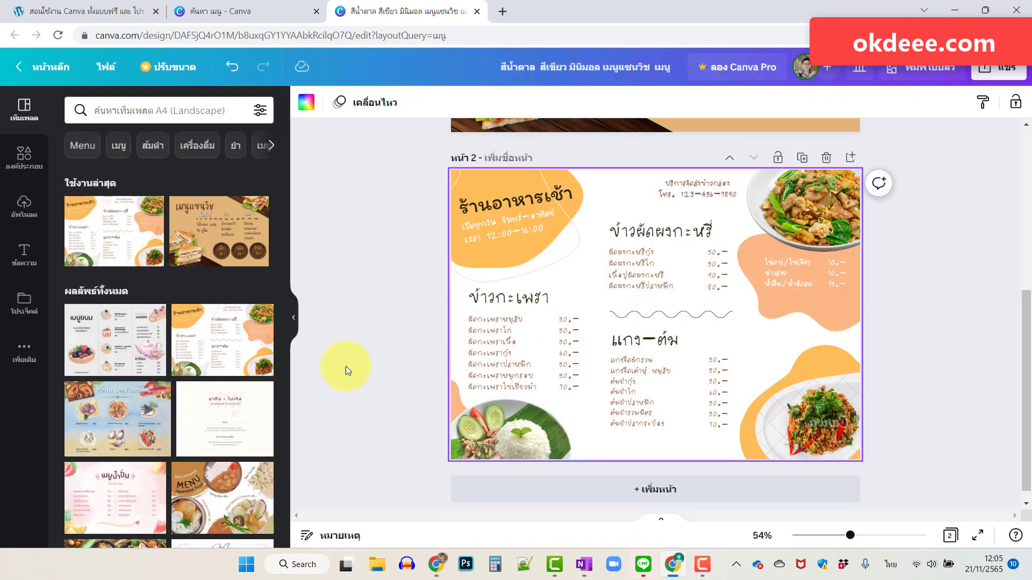
pyautogui.scroll(1, 350, 366)
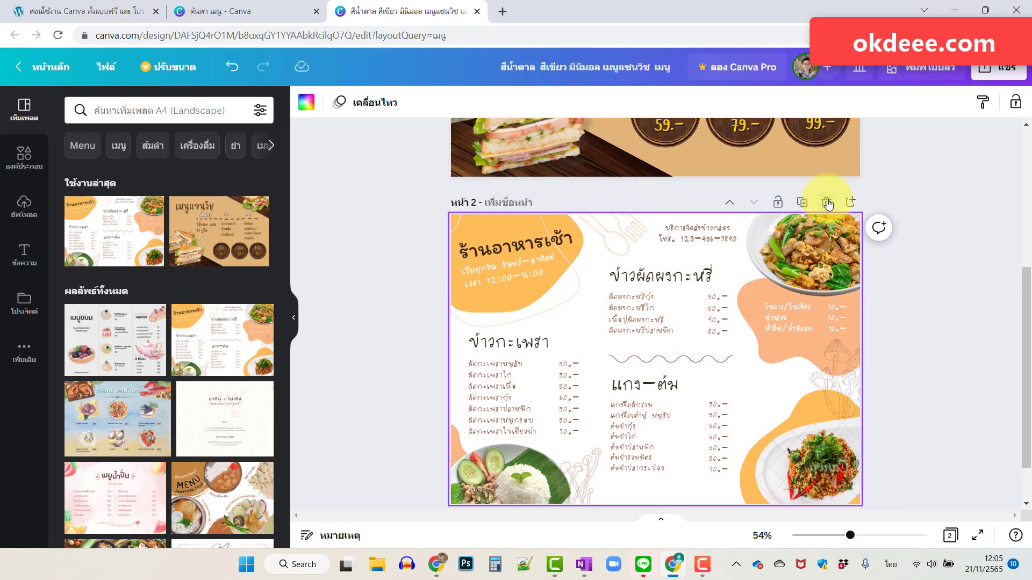
pyautogui.click(826, 202)
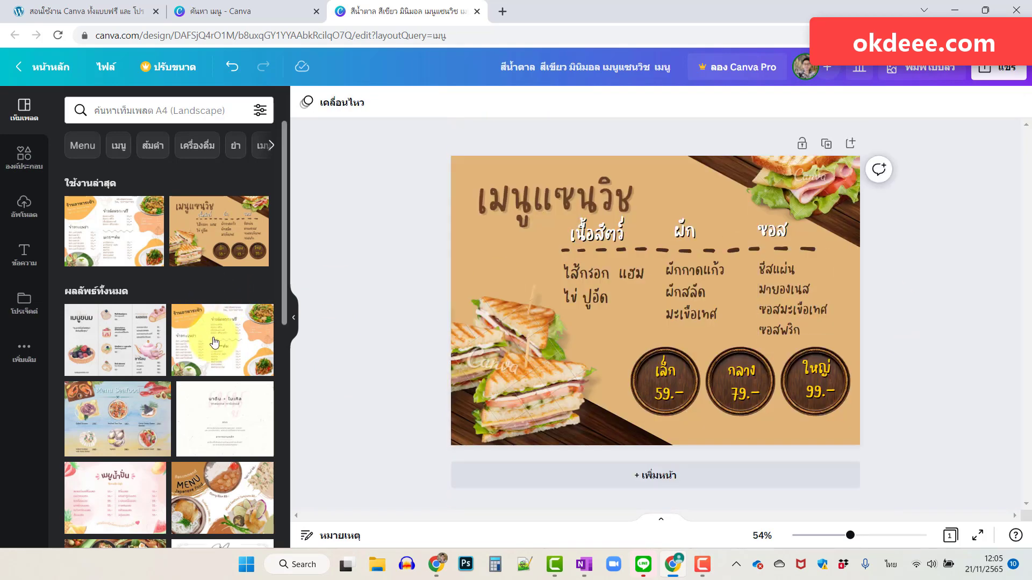
pyautogui.click(226, 345)
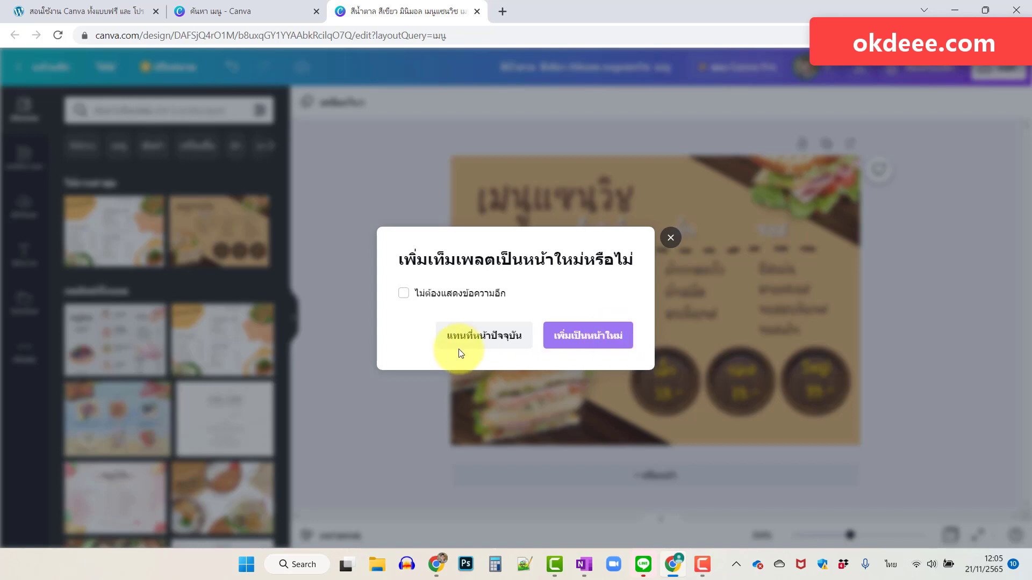
pyautogui.click(489, 343)
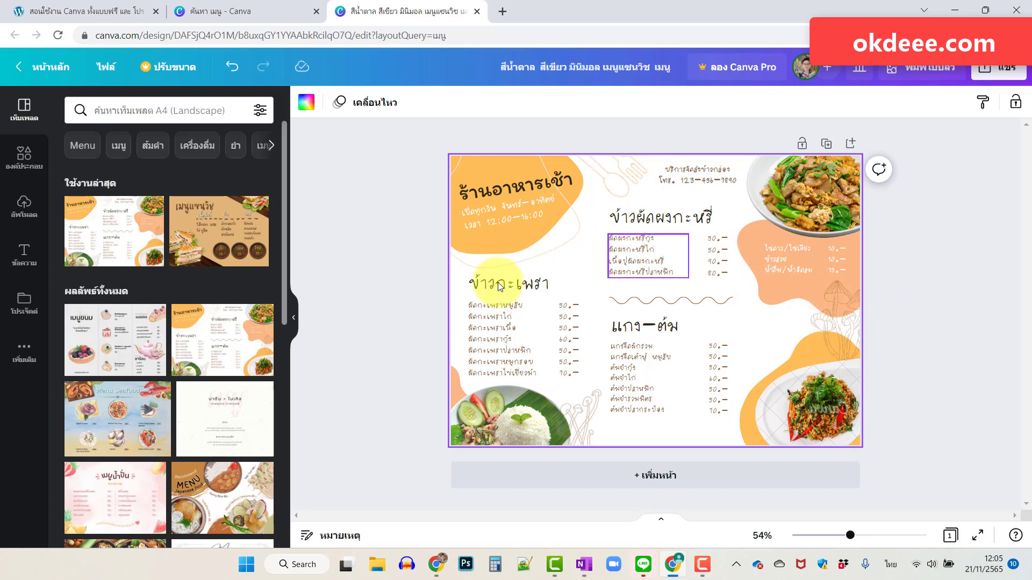
# Undo and redo the template swap, then delete the bottom-right food photo from the breakfast menu.
pyautogui.click(231, 67)
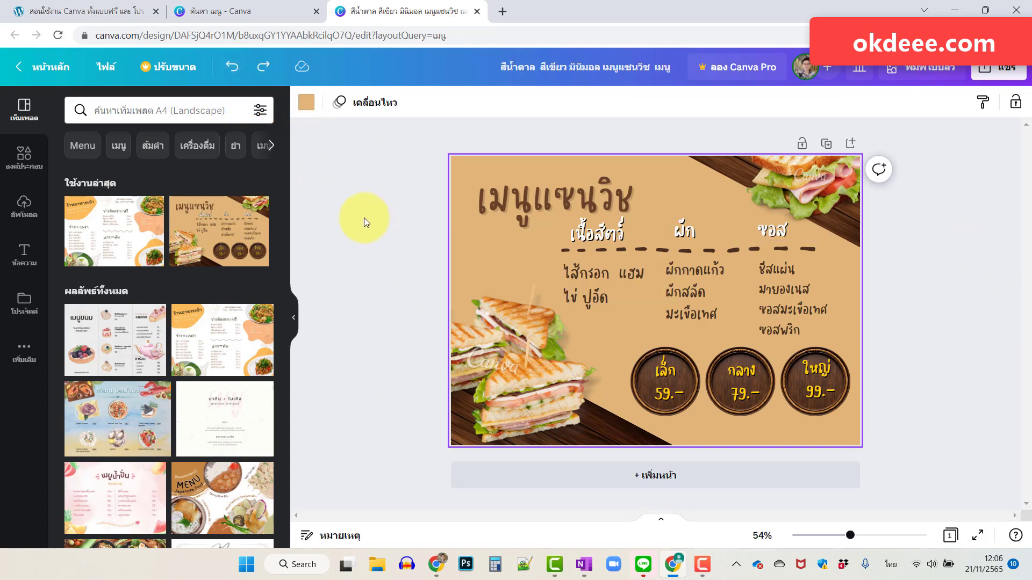
pyautogui.click(260, 65)
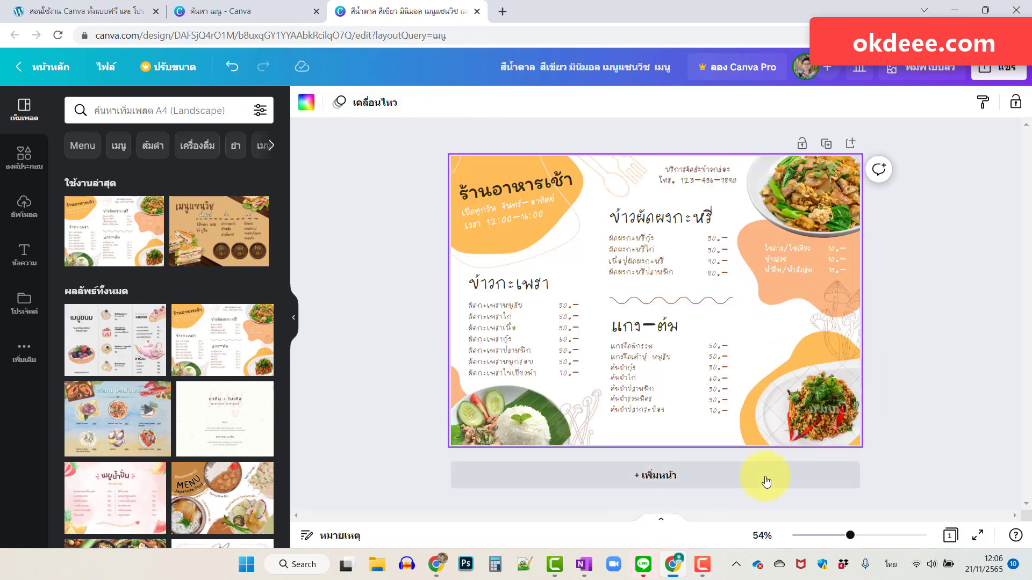
pyautogui.click(832, 414)
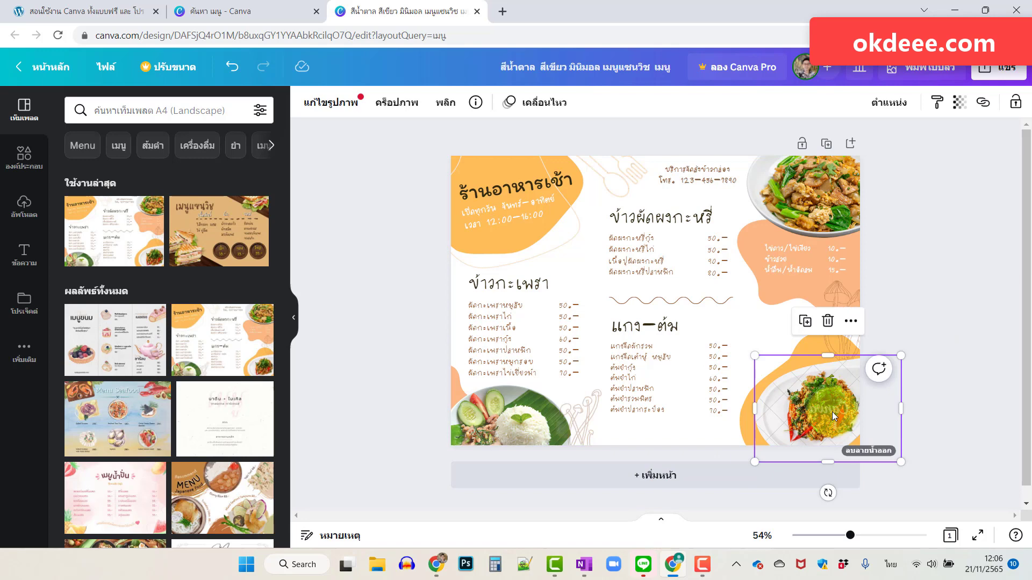
pyautogui.press('Delete')
pyautogui.click(983, 328)
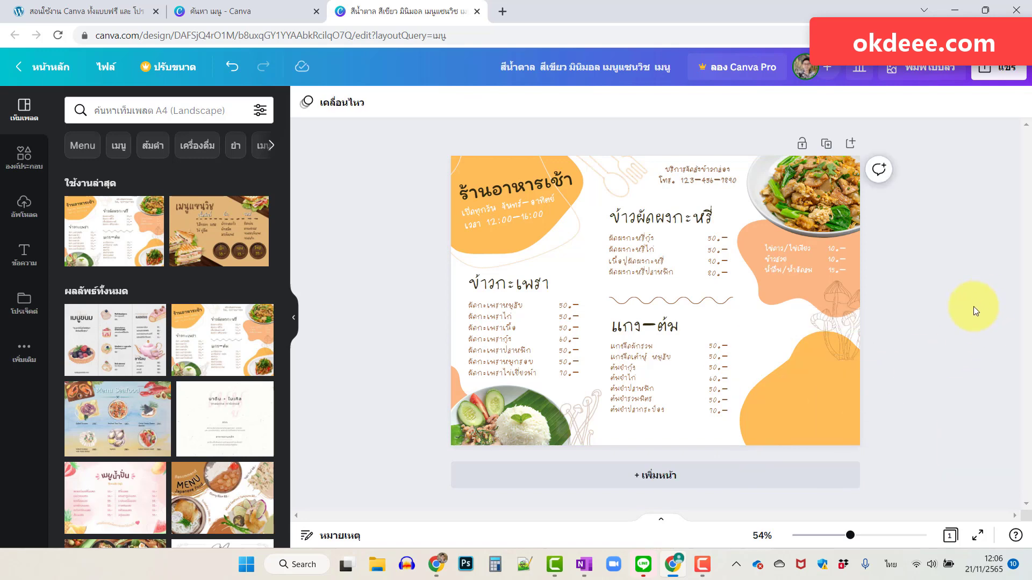
# Attempt a PNG download of the menu, which raises the premium element warning.
pyautogui.click(998, 68)
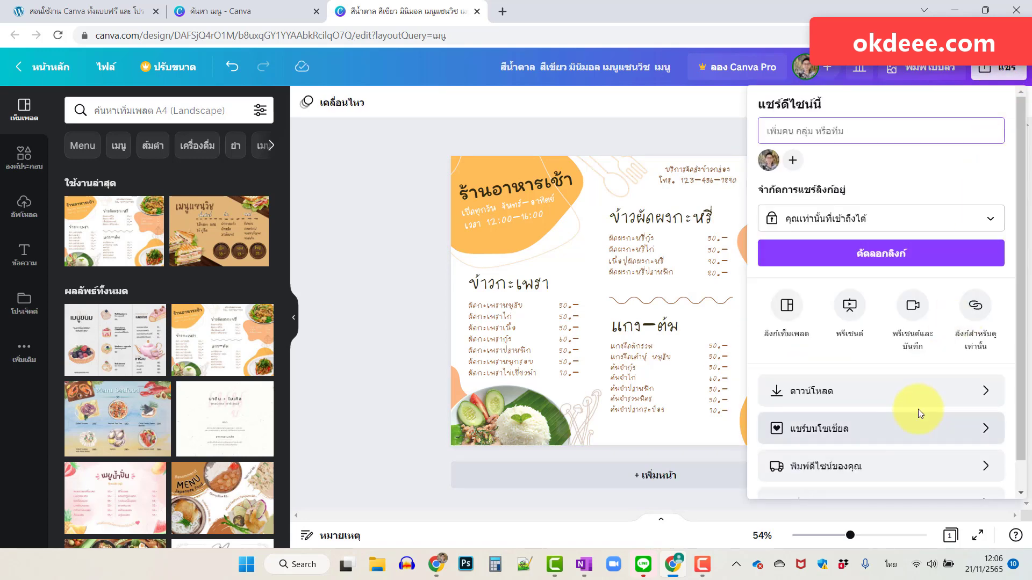
pyautogui.click(935, 391)
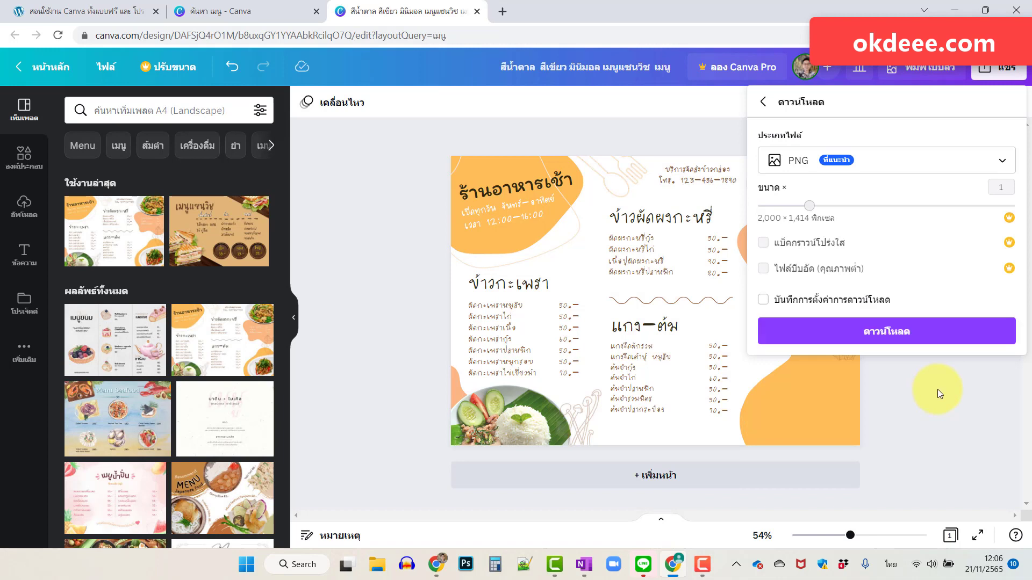
pyautogui.click(905, 331)
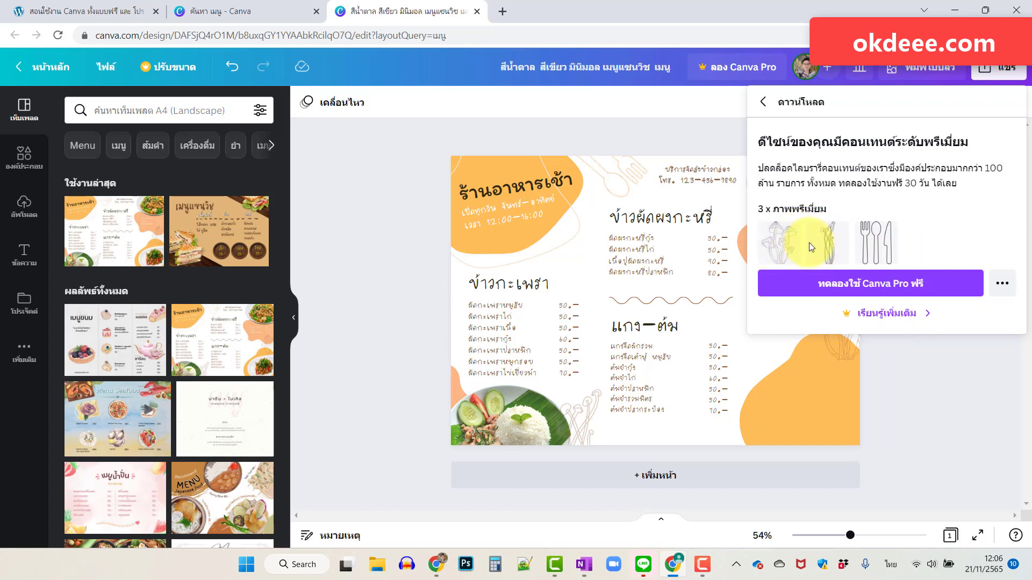
# Drag the premium mushroom graphic off the page and reopen the PNG download settings.
pyautogui.click(954, 392)
pyautogui.click(582, 421)
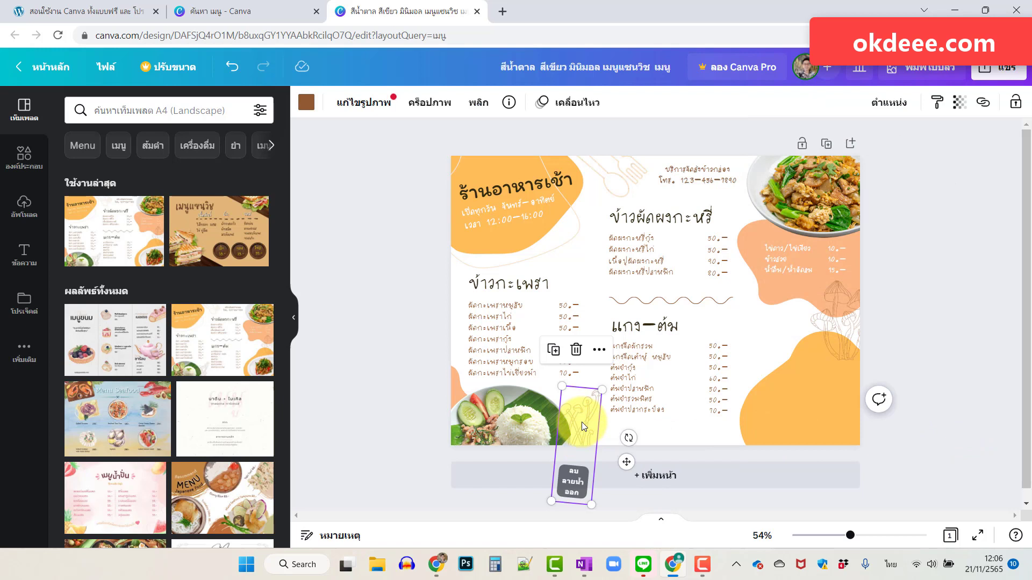
pyautogui.moveTo(581, 421); pyautogui.dragTo(843, 328)
pyautogui.click(660, 197)
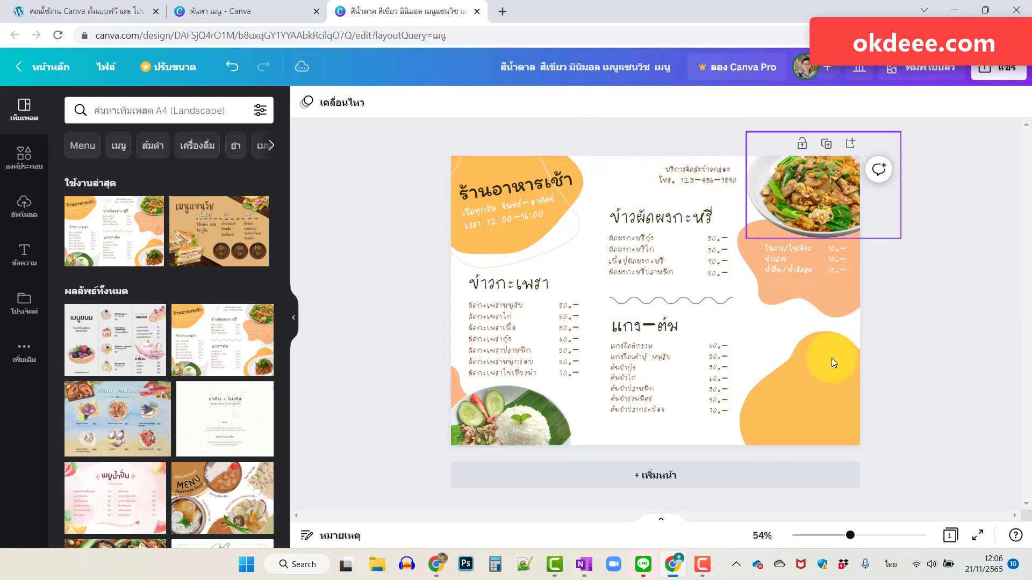
pyautogui.click(999, 68)
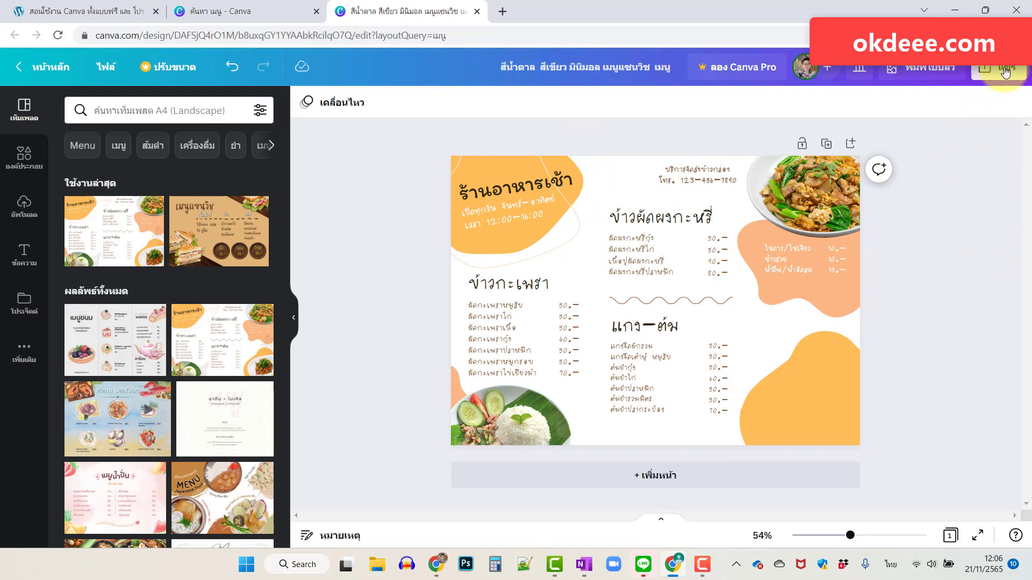
pyautogui.click(875, 391)
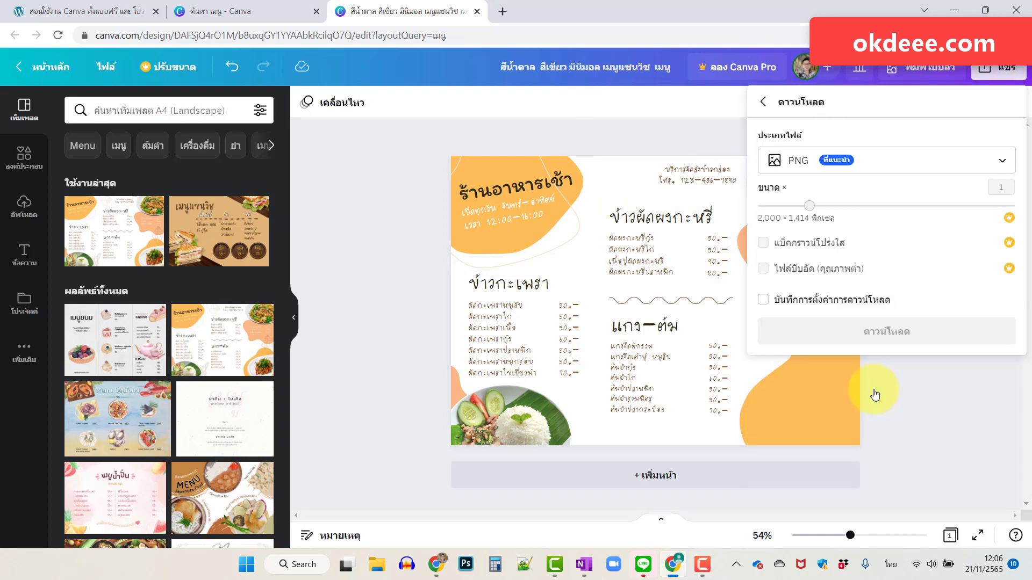
# Download the breakfast menu as a PNG and open it from Chrome's download bar.
pyautogui.click(903, 333)
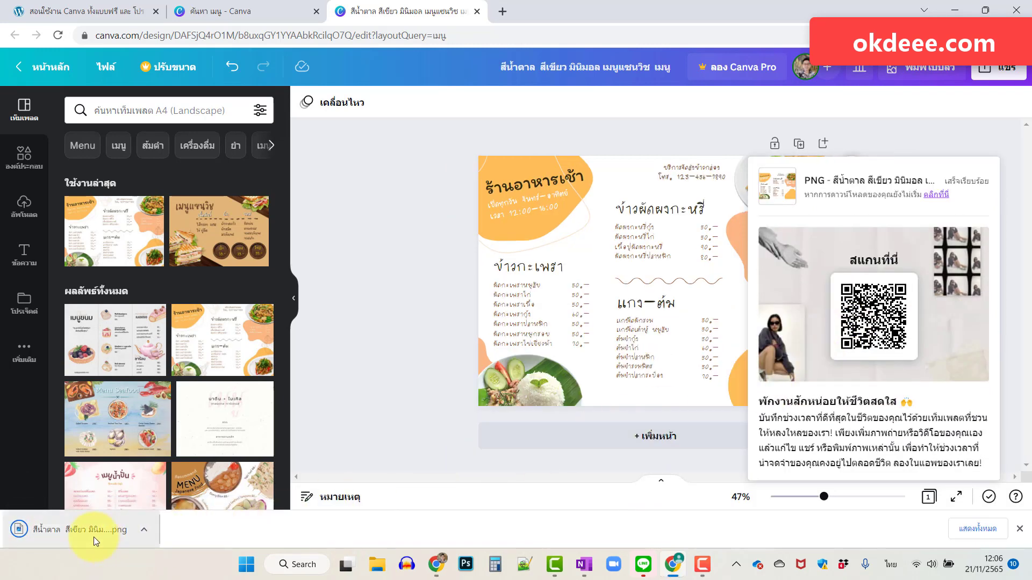
pyautogui.click(142, 530)
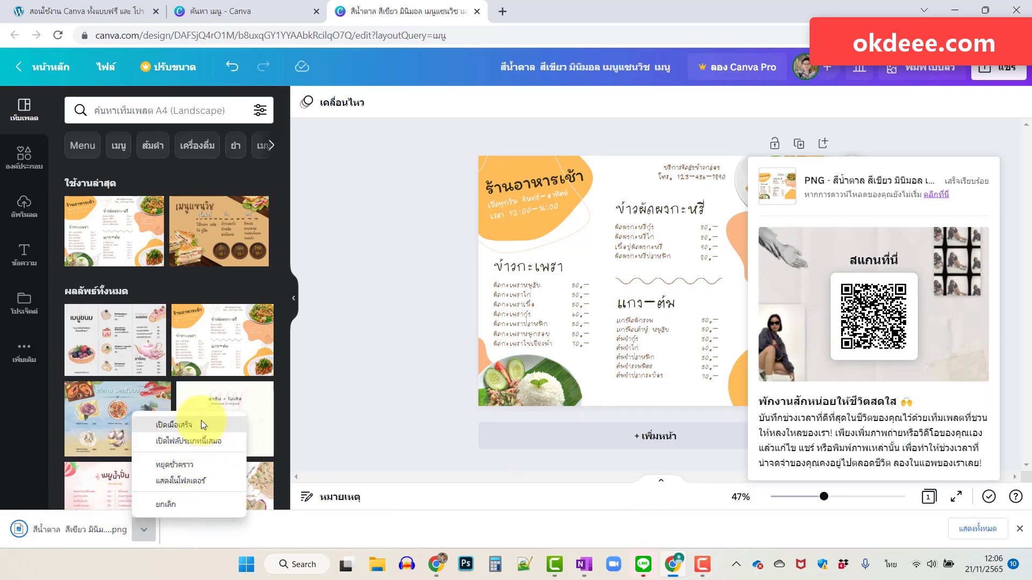
pyautogui.click(198, 440)
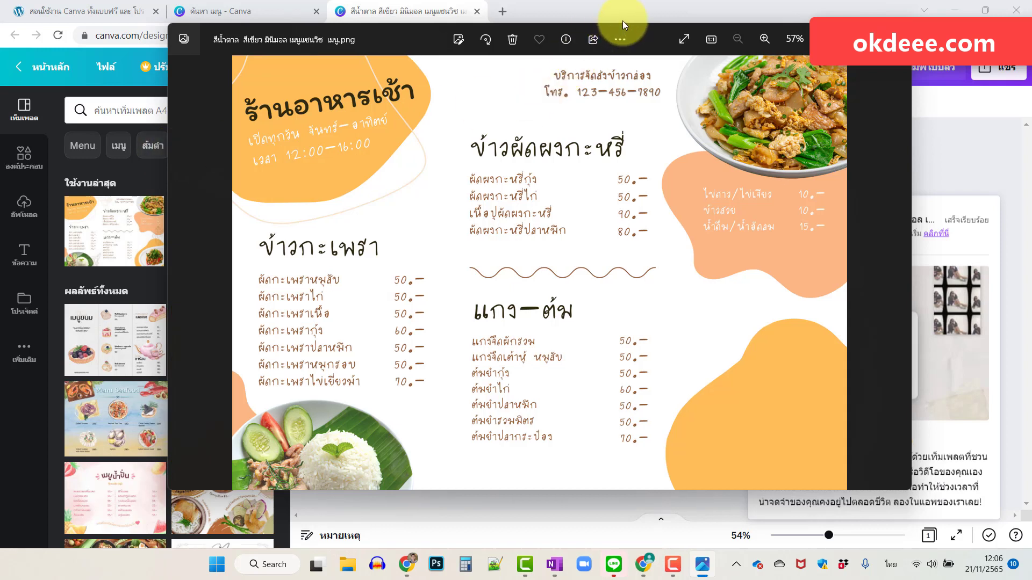
# Move the Photos window up and stretch it to full height to view the menu, then close it.
pyautogui.moveTo(647, 37); pyautogui.dragTo(647, 26)
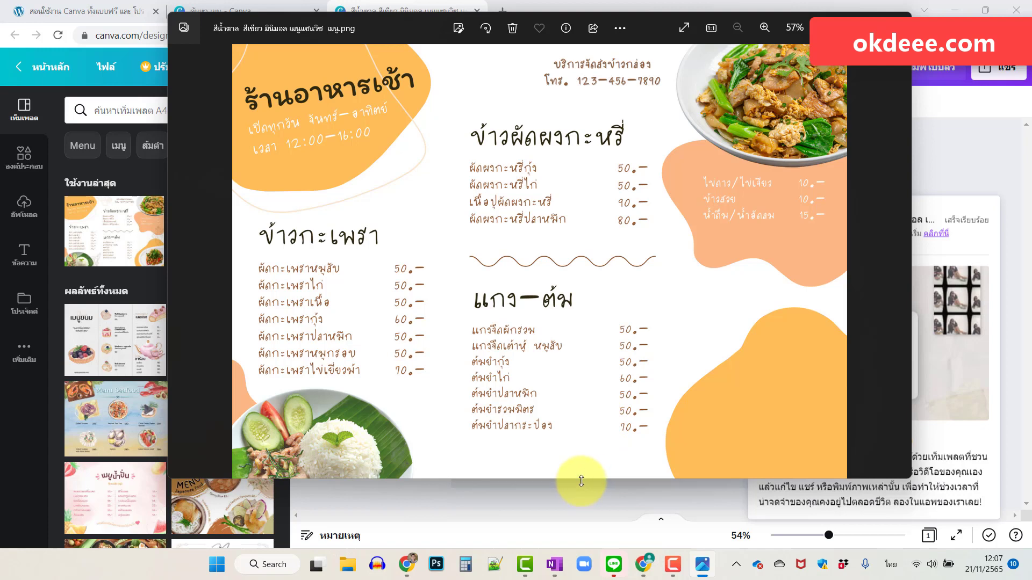
pyautogui.moveTo(581, 484); pyautogui.dragTo(583, 545)
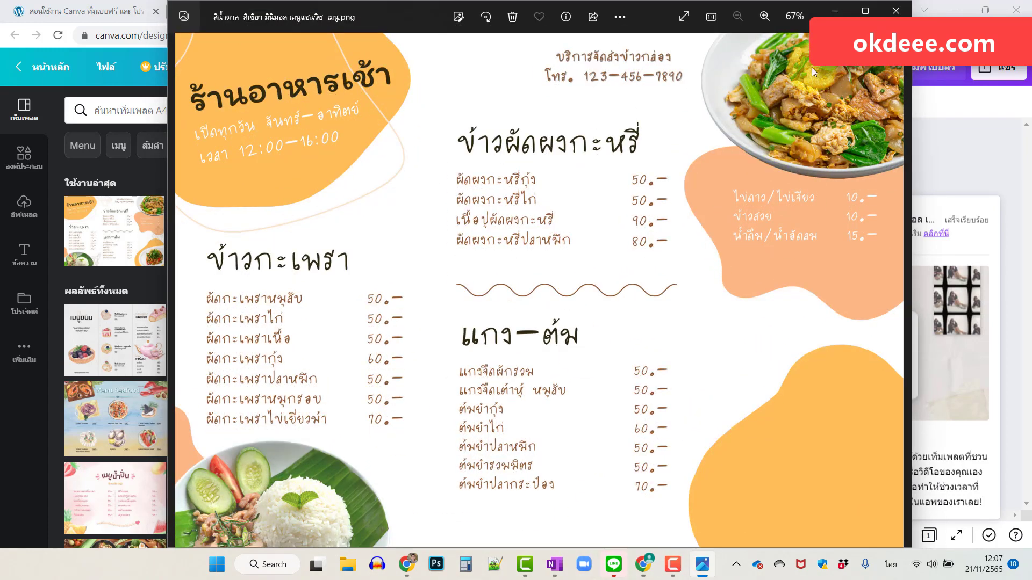
pyautogui.click(895, 12)
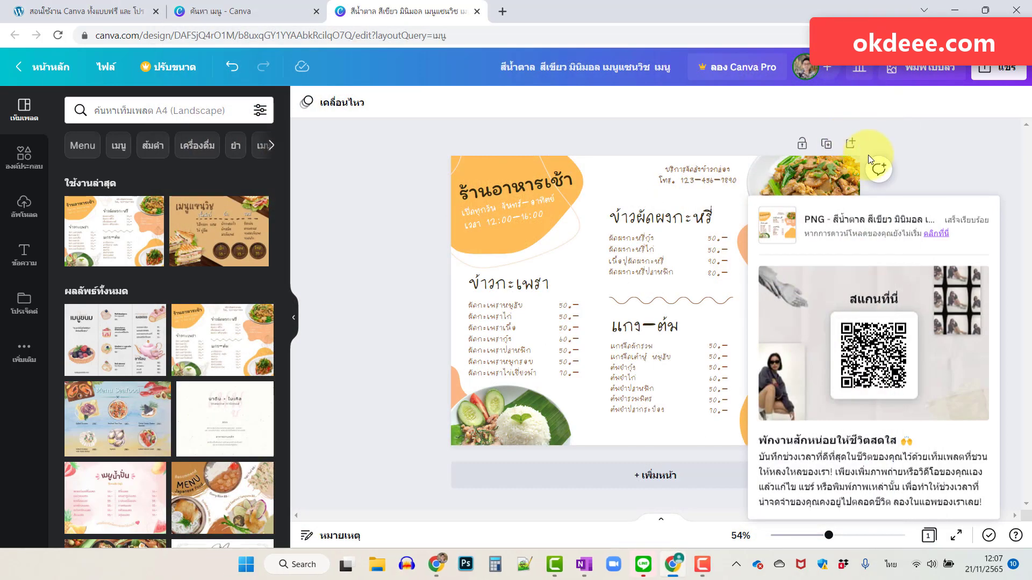
# Dismiss the download-complete notice and return to the 'เมนู' template search tab.
pyautogui.click(963, 154)
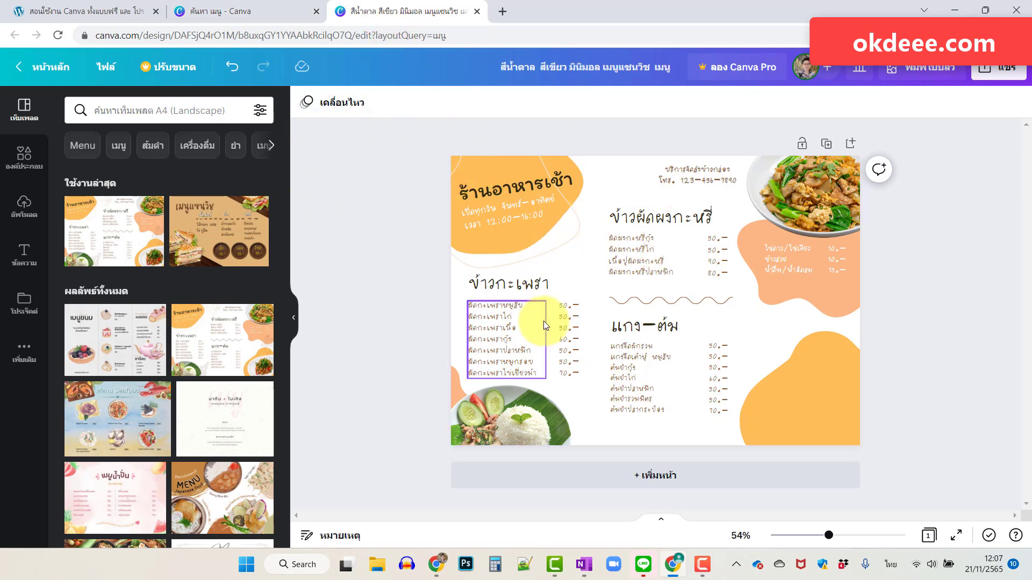
pyautogui.click(276, 12)
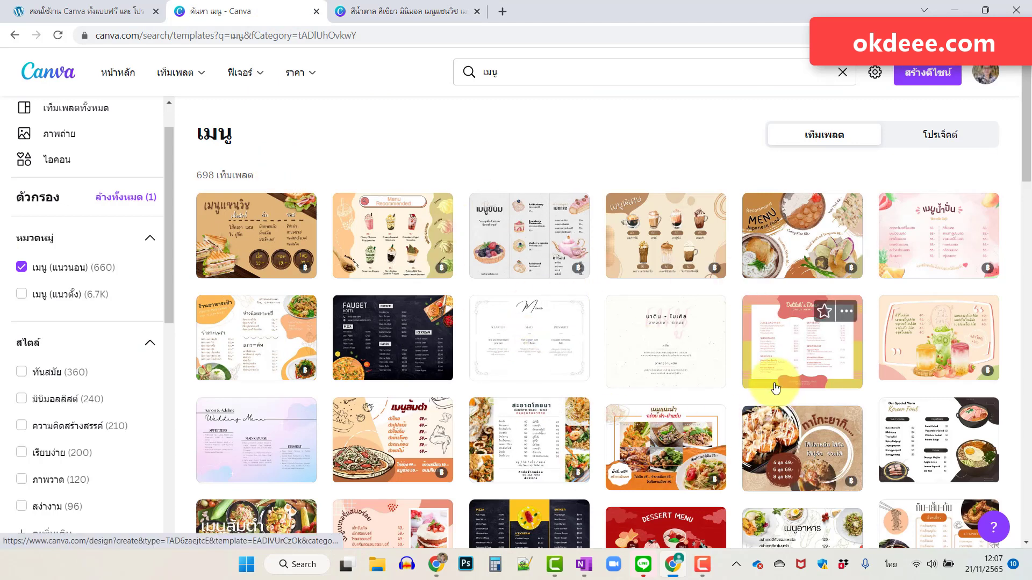
# Close the editor tab, reload Canva home, and reopen the breakfast menu from recent designs.
pyautogui.moveTo(181, 73)
pyautogui.click(115, 74)
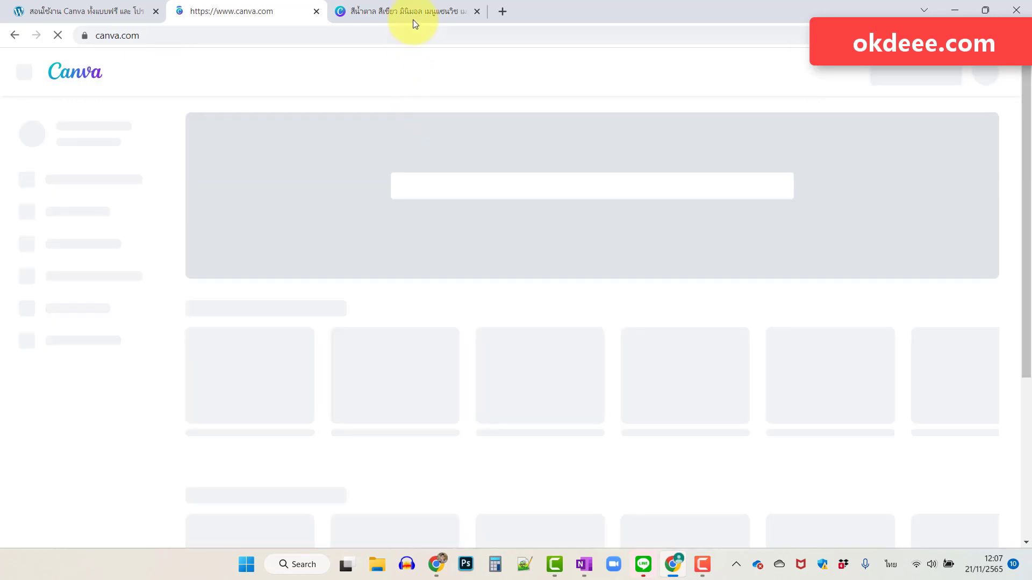
pyautogui.click(422, 19)
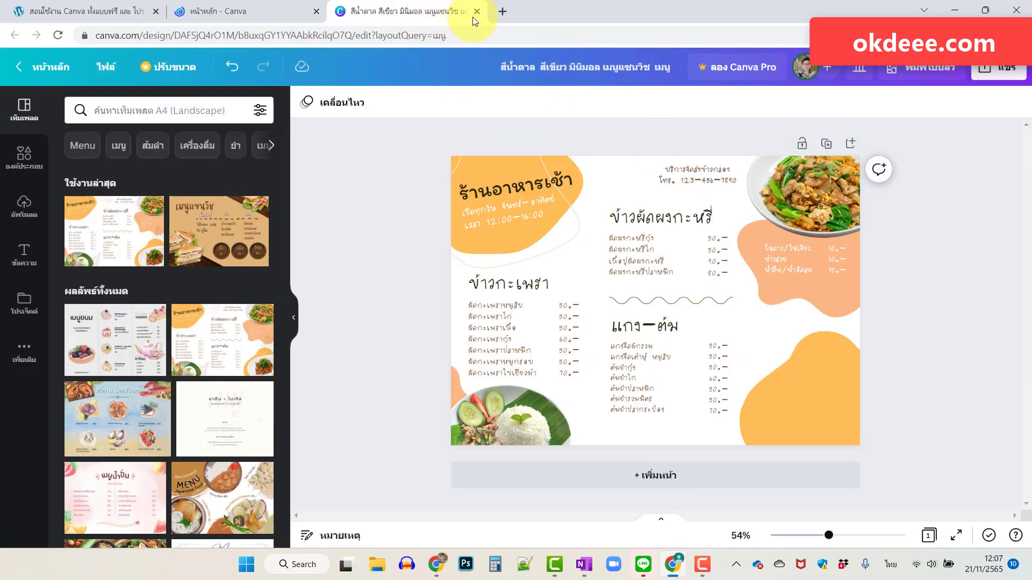
pyautogui.hotkey('ctrl', 'w')
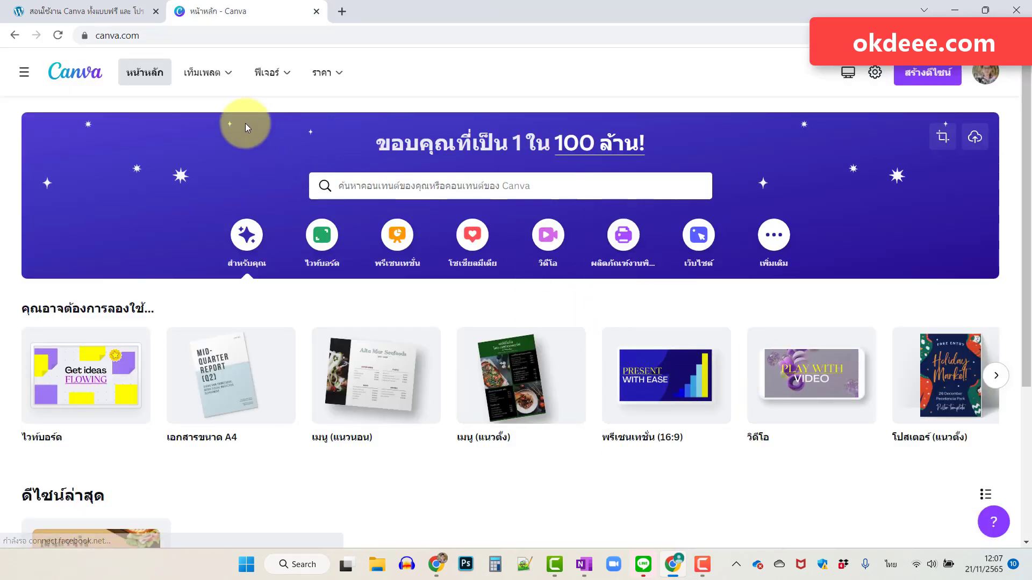
pyautogui.click(57, 35)
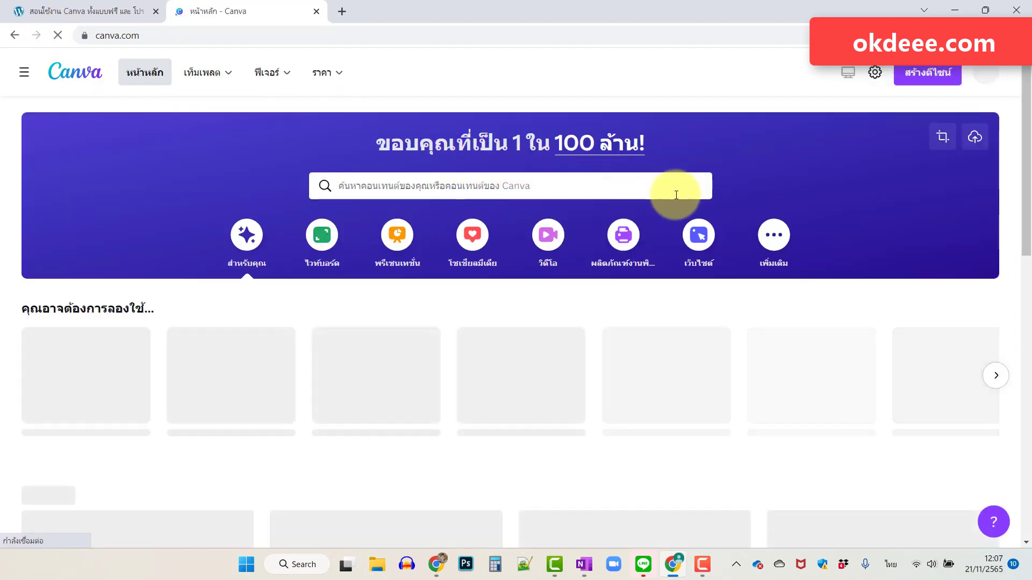
pyautogui.scroll(-4, 727, 204)
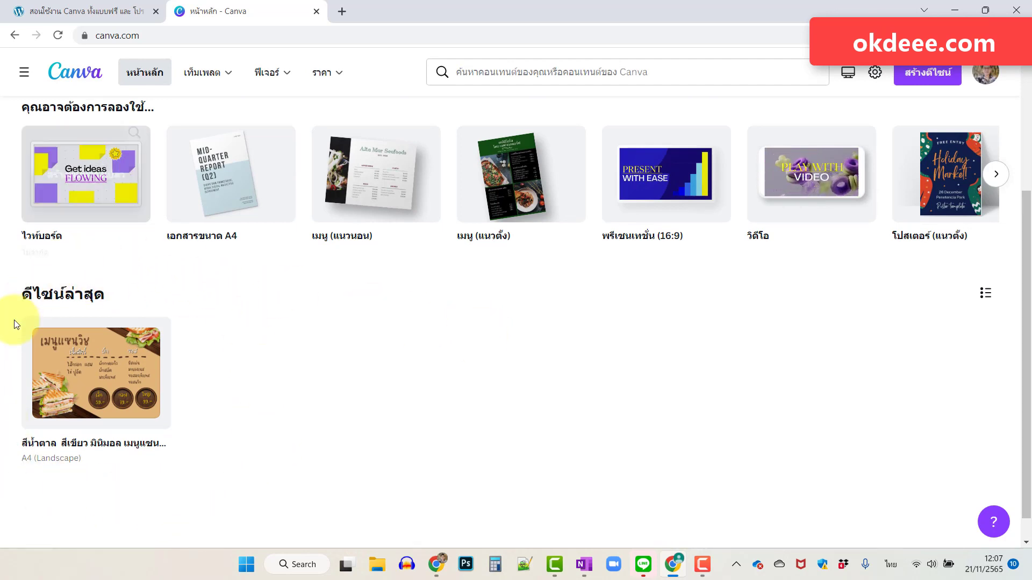
pyautogui.moveTo(96, 373)
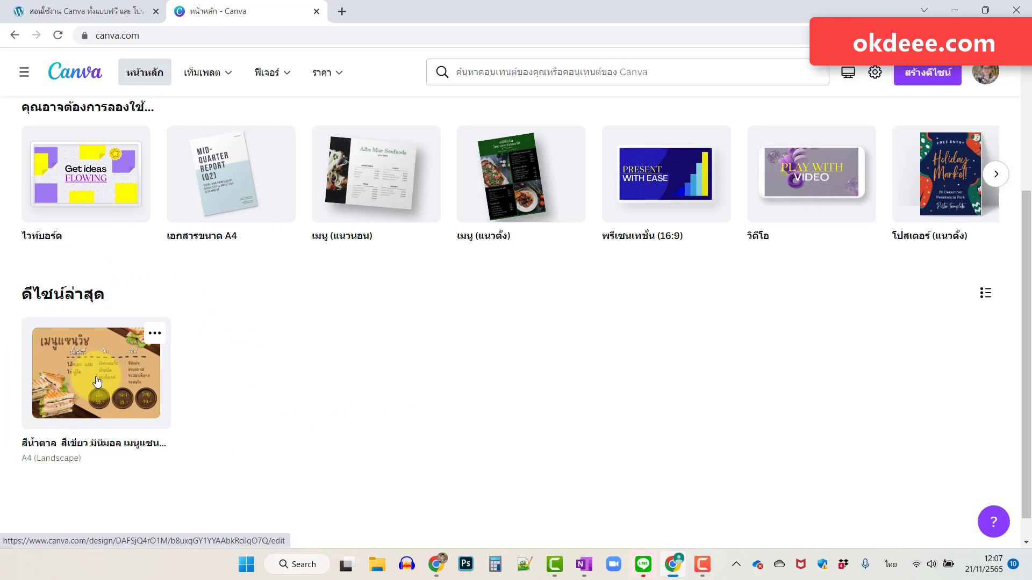
pyautogui.click(103, 379)
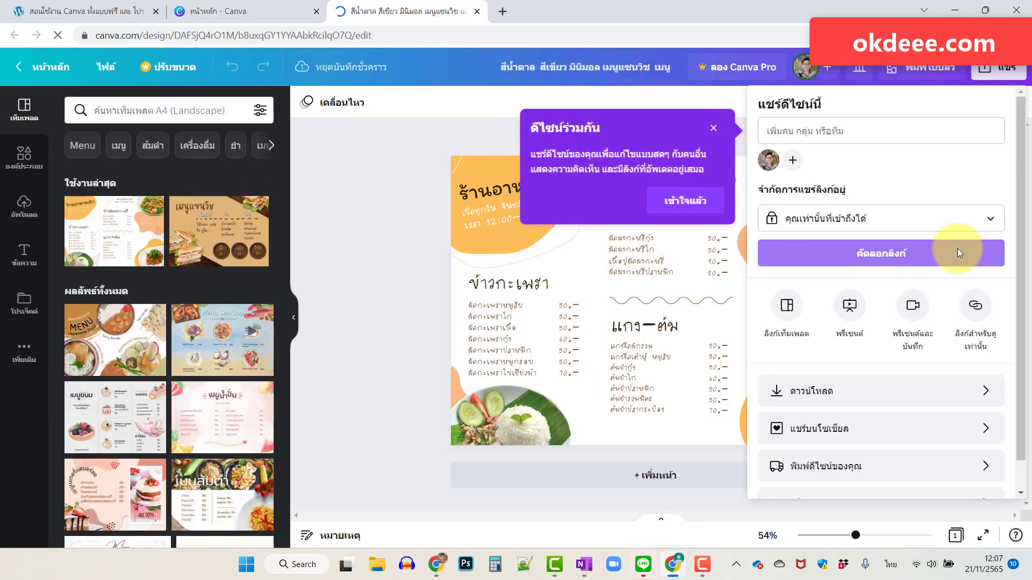
# Dismiss the Share panel and ดีไซน์ร่วมกัน collaboration tip by clicking the empty canvas.
pyautogui.click(375, 272)
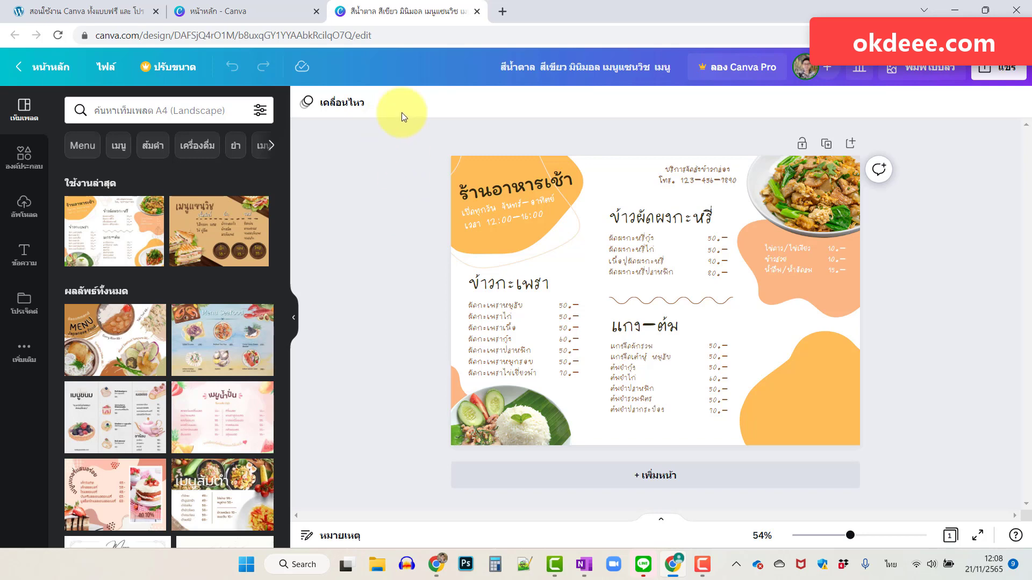
# Close the breakfast menu design tab and scroll to the top of the Canva home page.
pyautogui.click(477, 11)
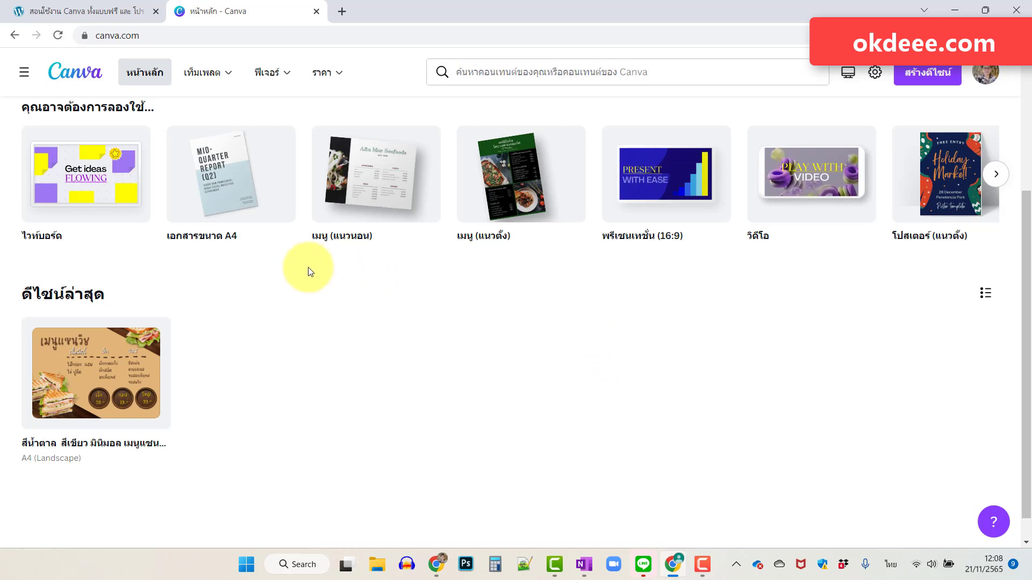
pyautogui.scroll(3, 310, 275)
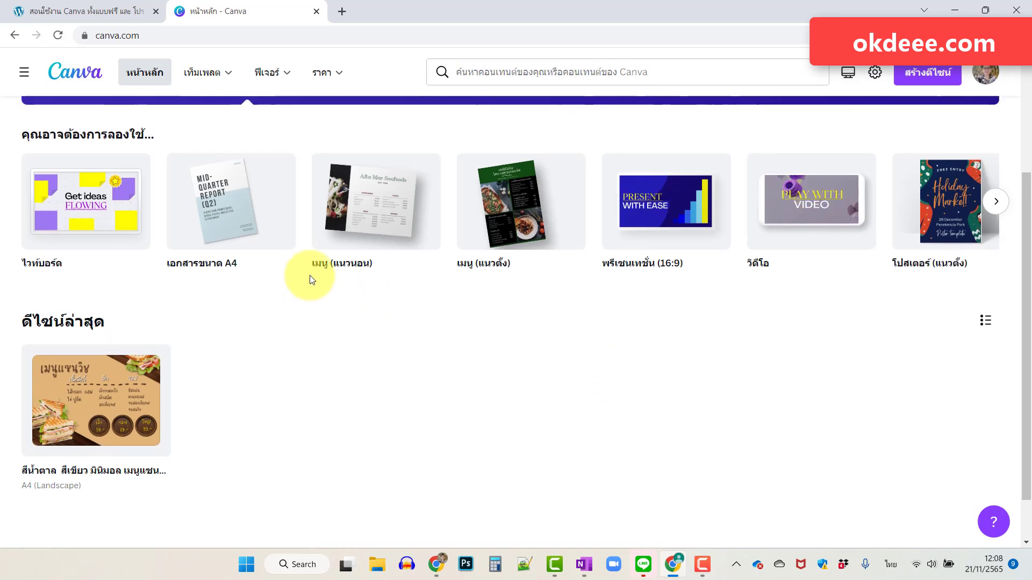
pyautogui.scroll(2, 451, 225)
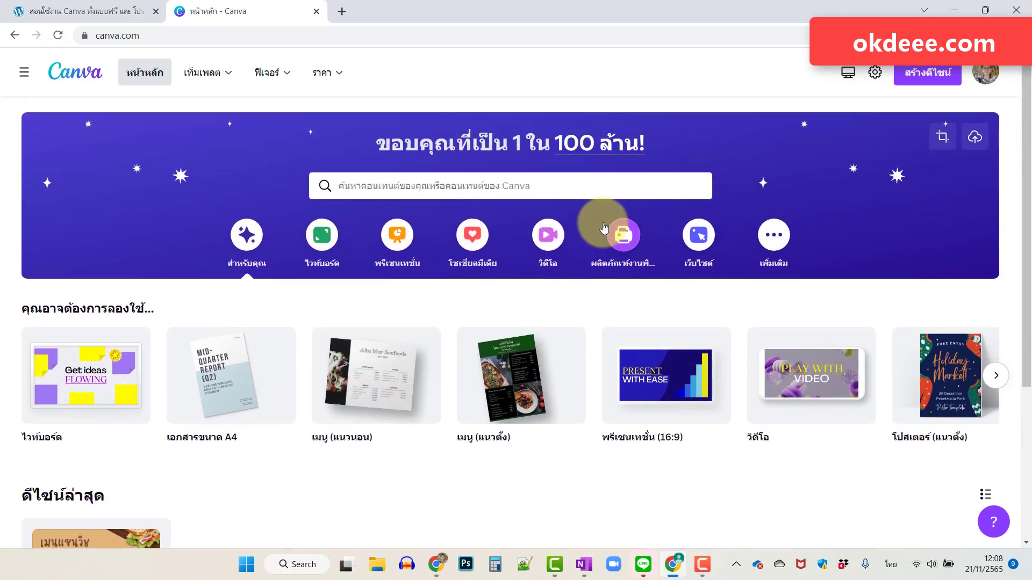